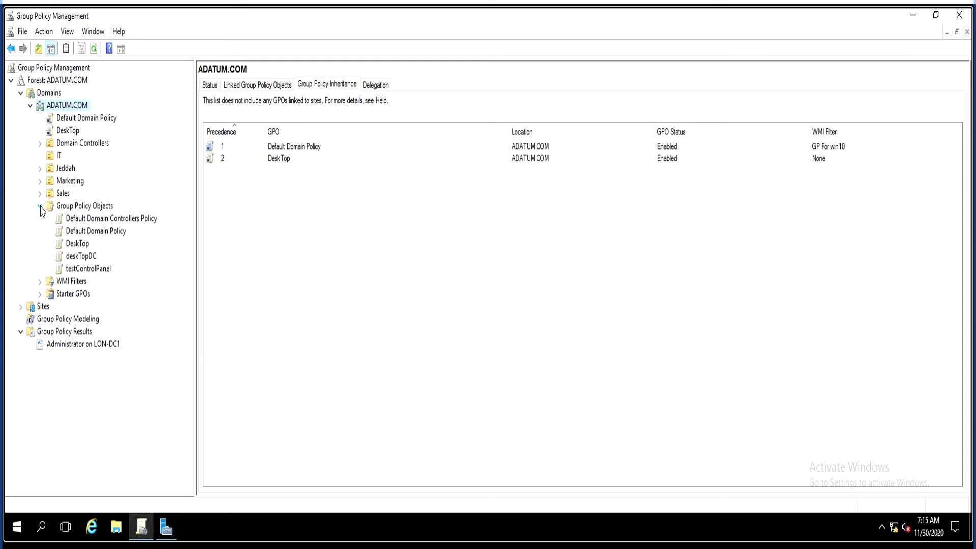
Open the DeskTop GPO linked to ADATUM.COM for editing, maximize its editor and widen the console tree.
click(39, 206)
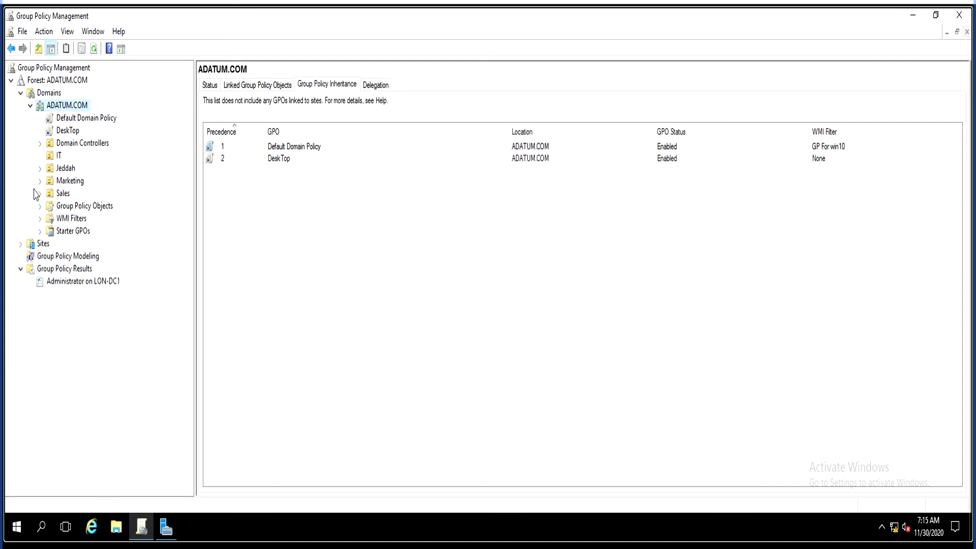
right_click(70, 132)
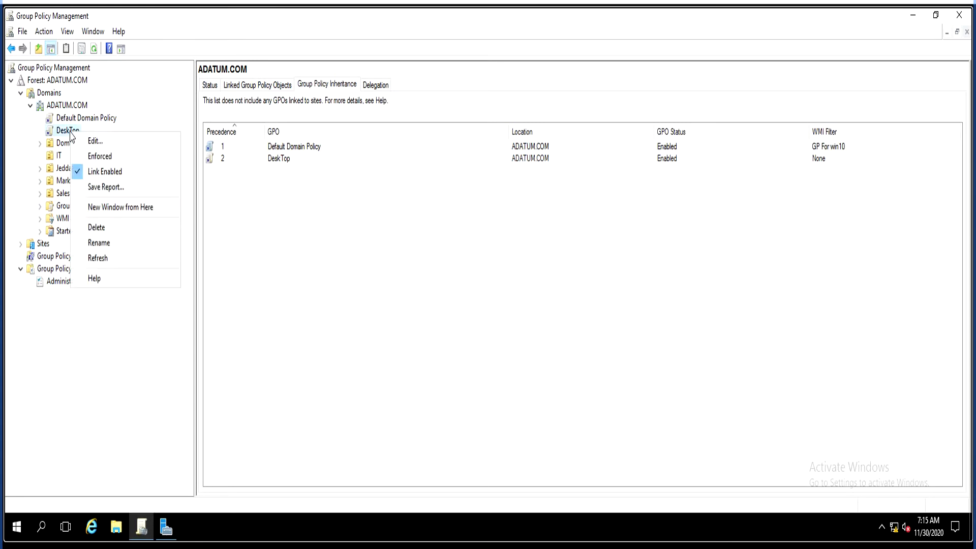
click(116, 146)
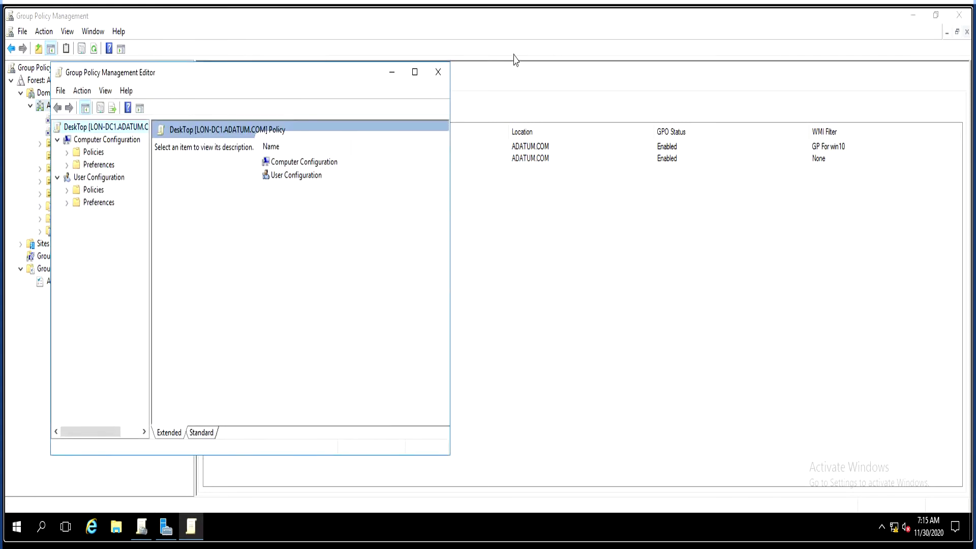
click(414, 72)
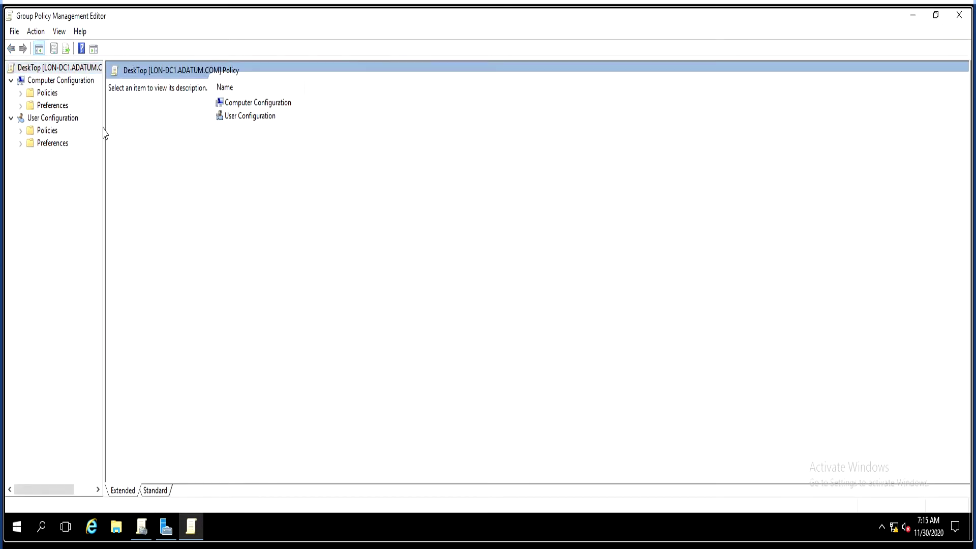
drag(105, 131, 143, 128)
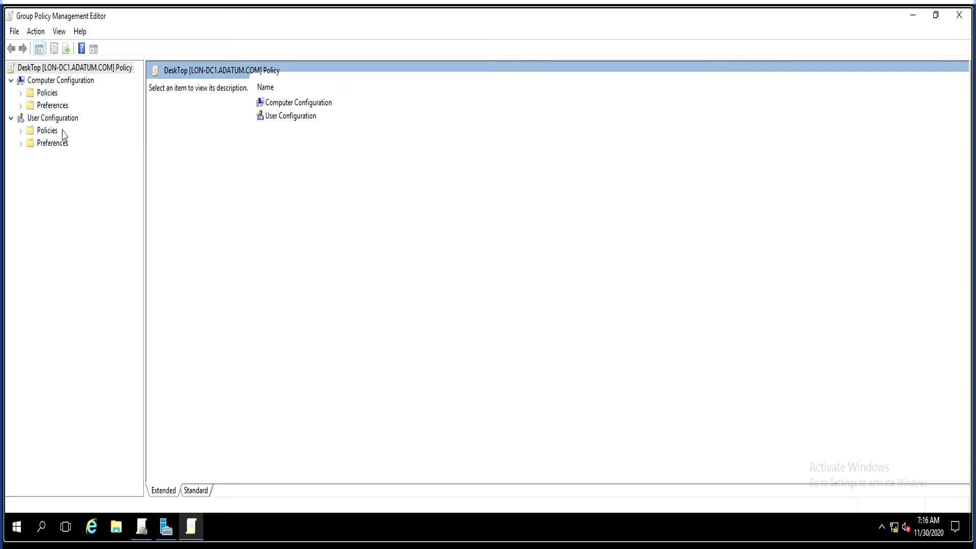
Show the Folder Redirection folders in the user configuration's Windows Settings policies.
click(47, 82)
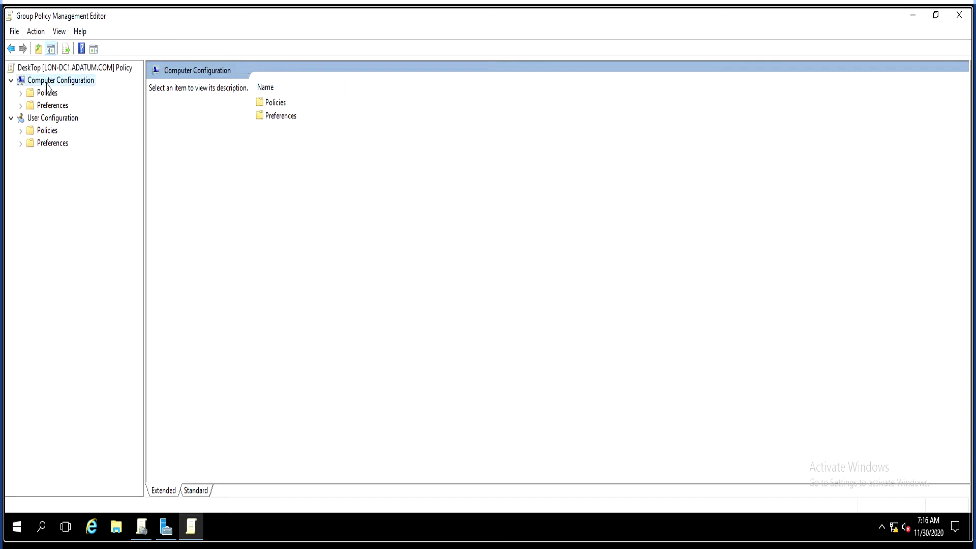
click(51, 119)
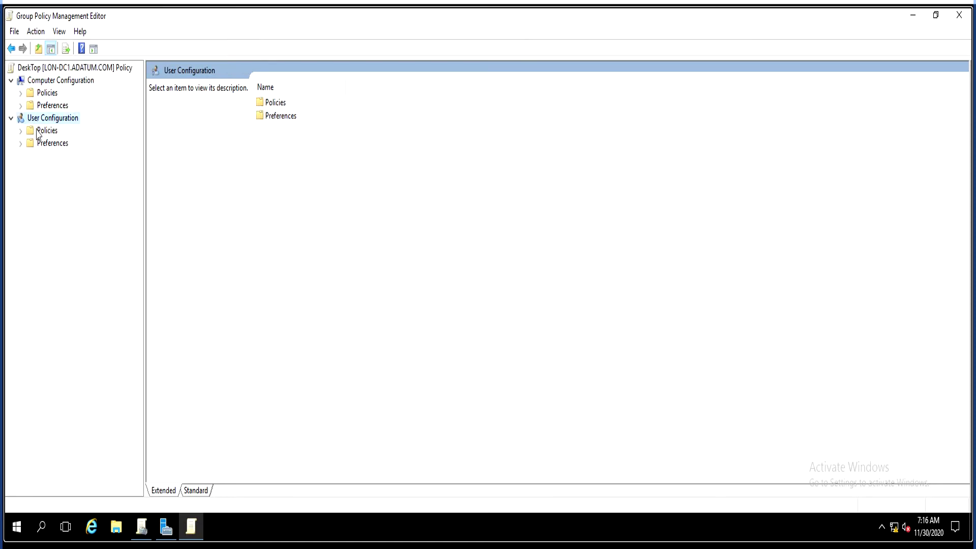
double_click(37, 131)
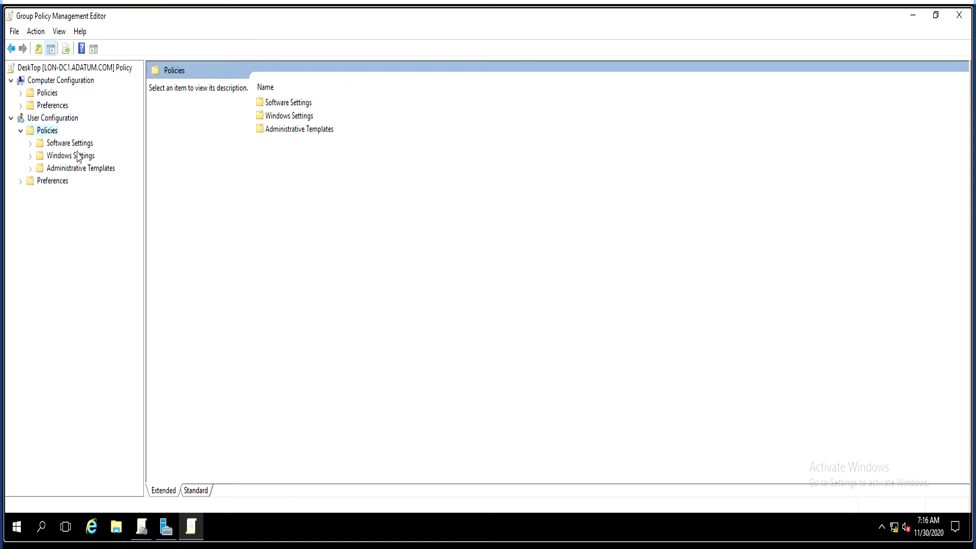
double_click(60, 158)
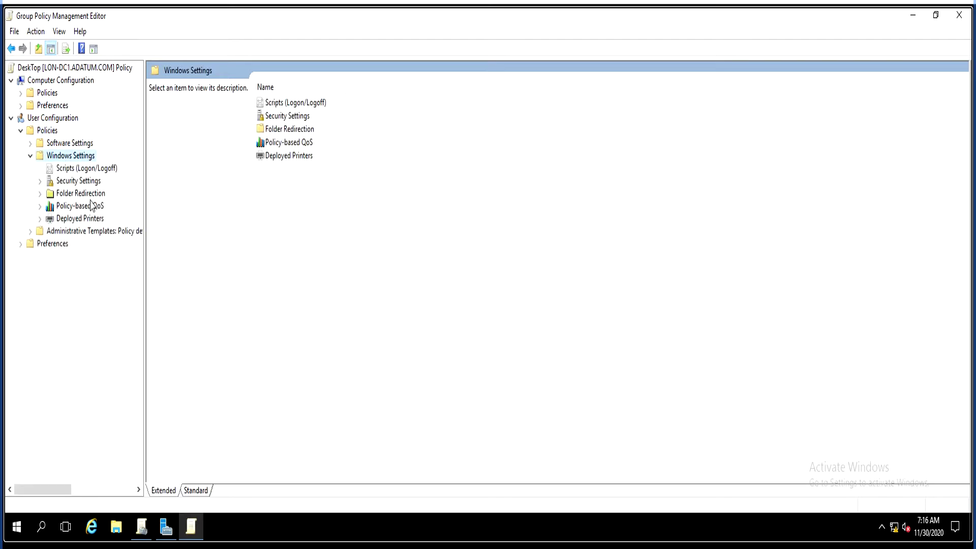
click(80, 195)
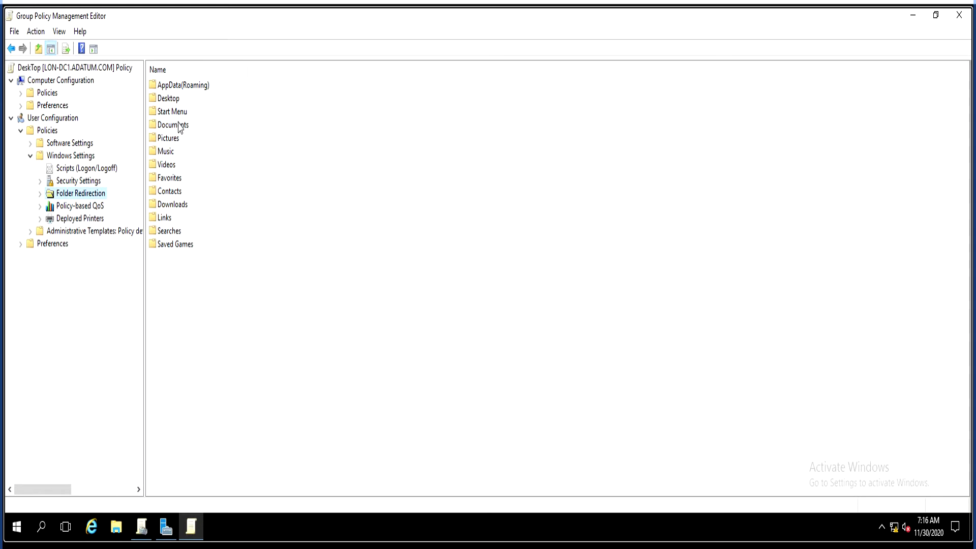
Open the Documents folder's redirection properties and set it to Basic - Redirect everyone's folder to the same location.
click(179, 127)
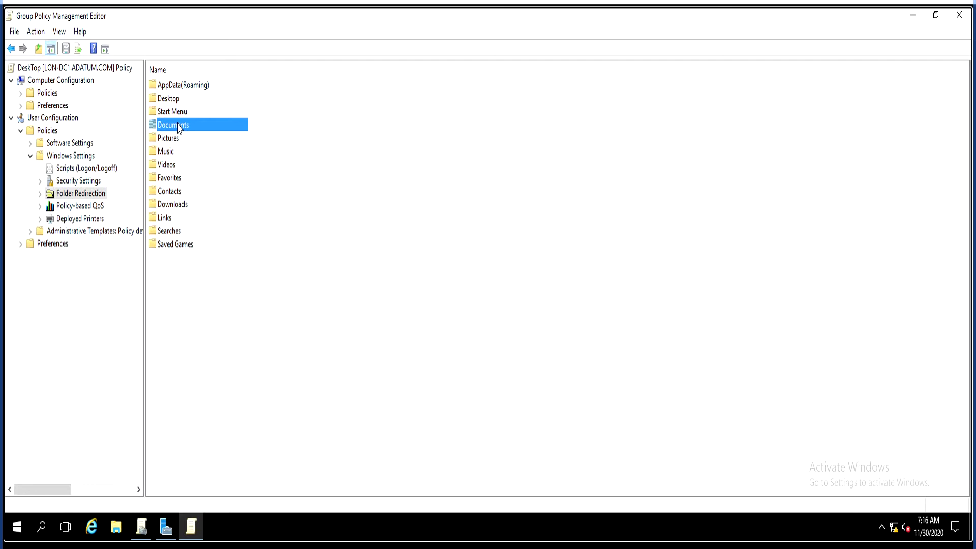
right_click(179, 127)
click(212, 133)
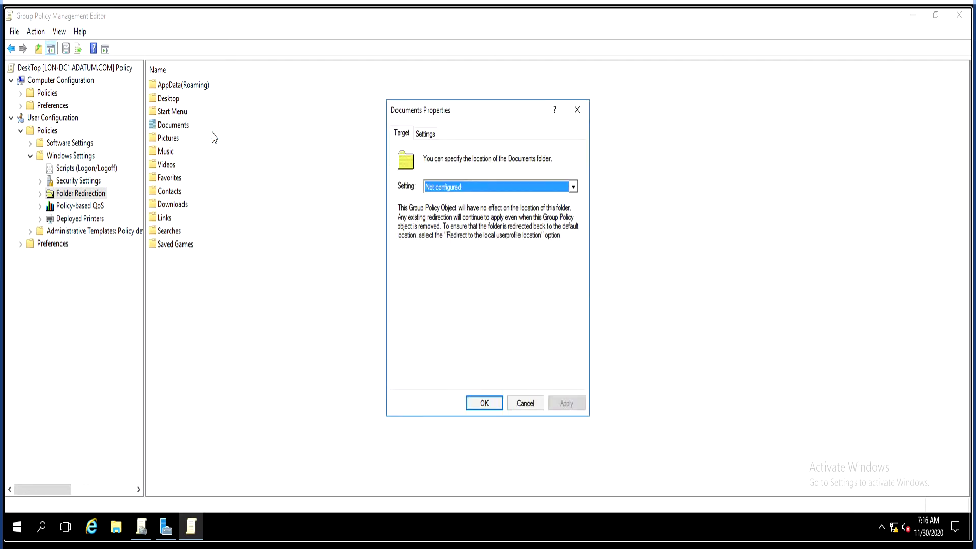
drag(486, 116, 470, 92)
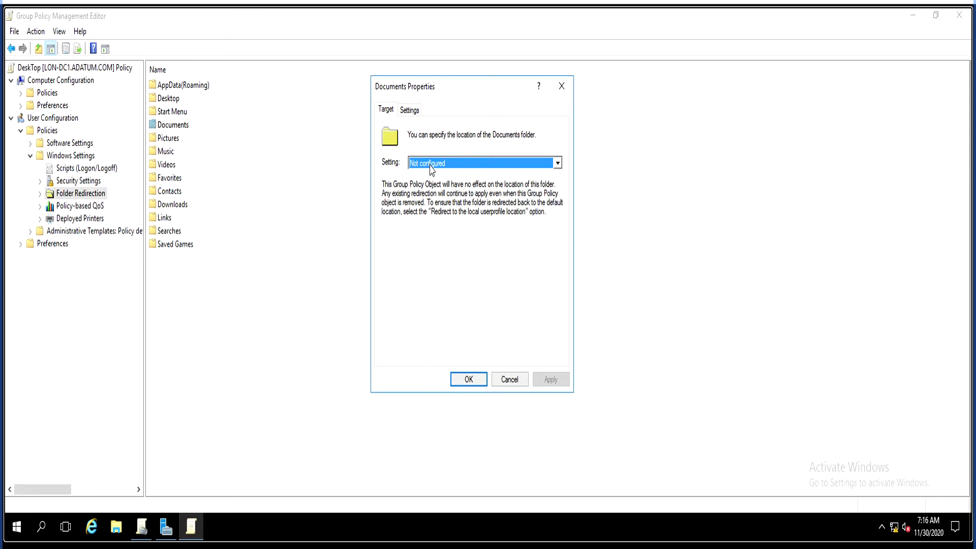
click(442, 165)
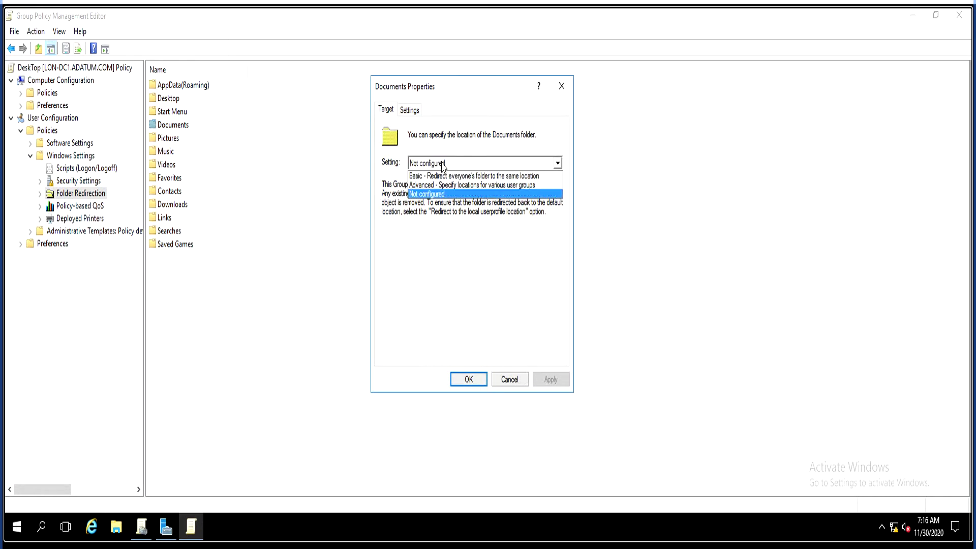
click(470, 176)
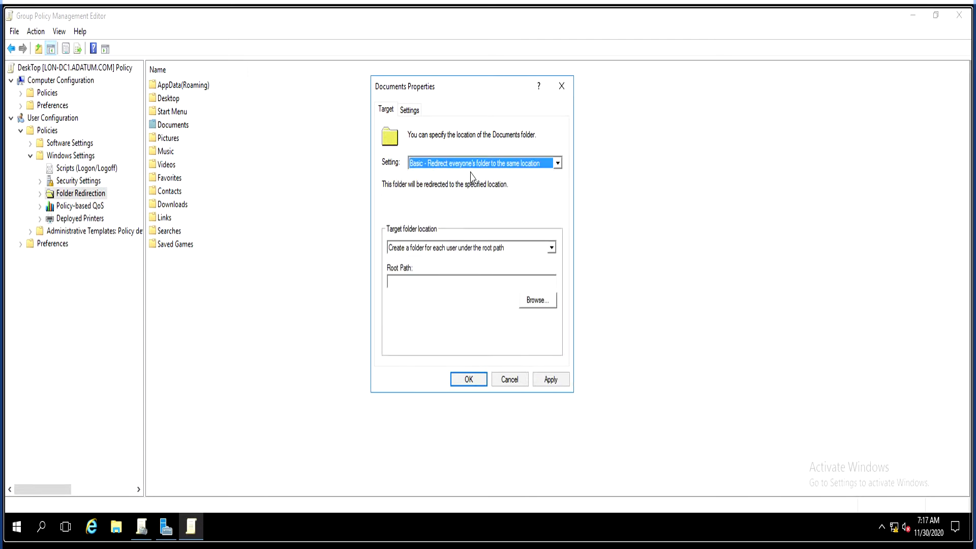
Choose the test folder on the desktop as the root path for the Documents redirection.
click(432, 282)
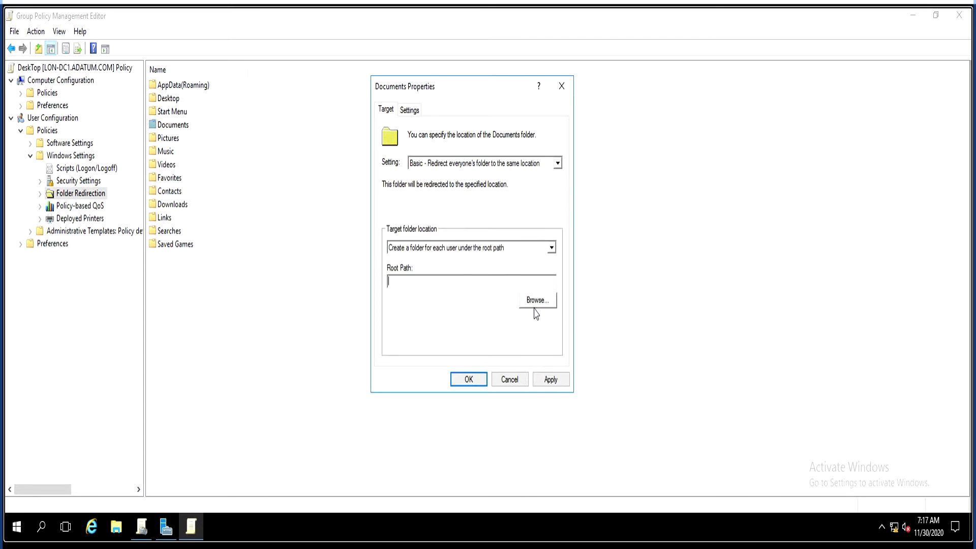
click(537, 303)
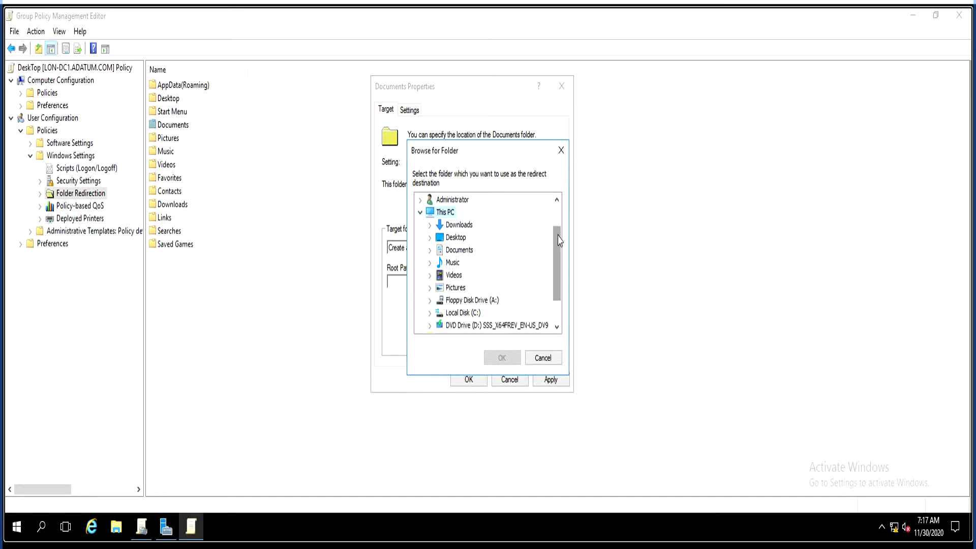
drag(558, 232, 558, 279)
click(440, 327)
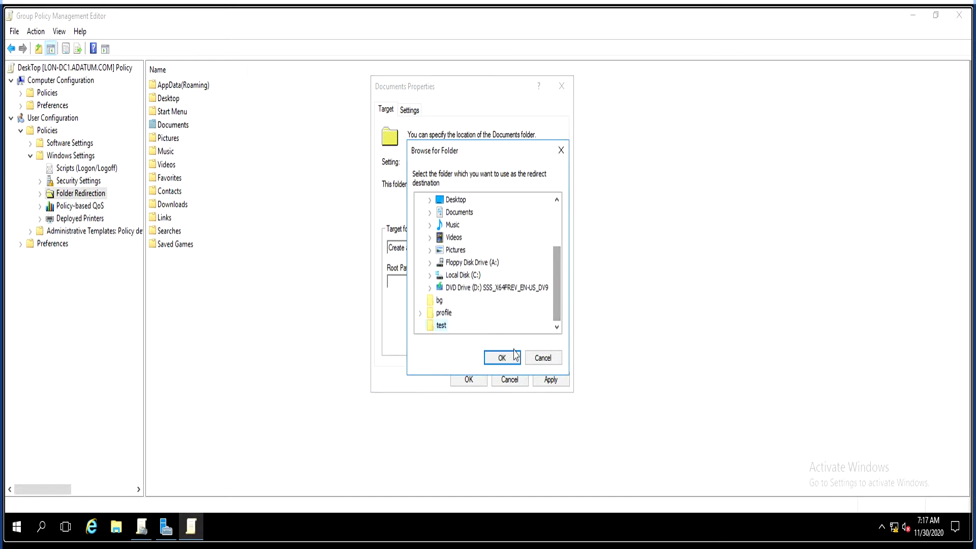
click(502, 358)
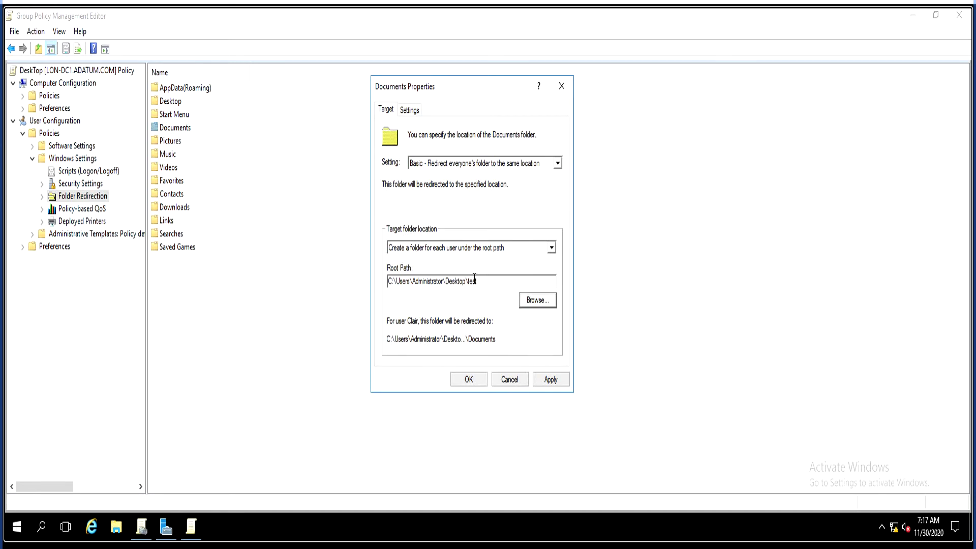
Try the following location, local userprofile and home directory targets, and return to creating a folder for each user under the root path.
click(415, 249)
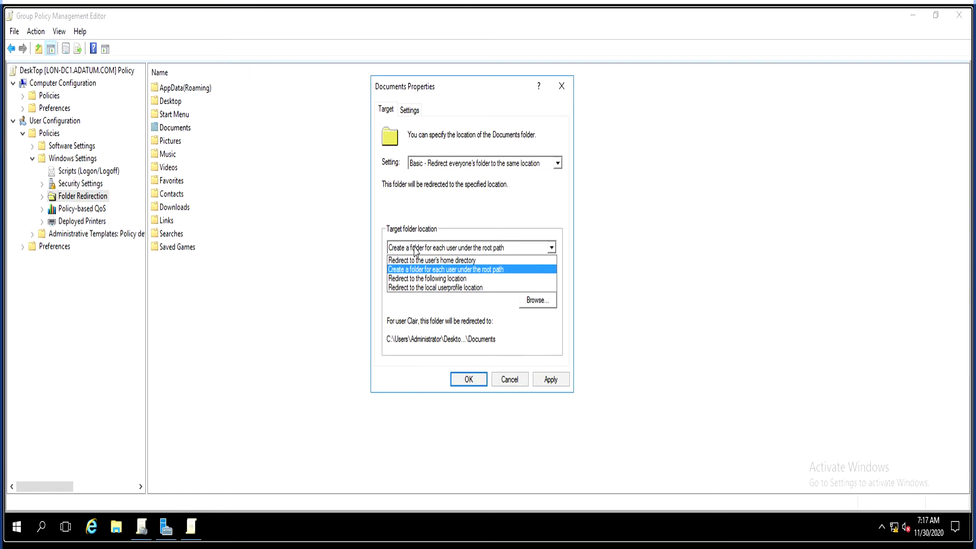
click(432, 279)
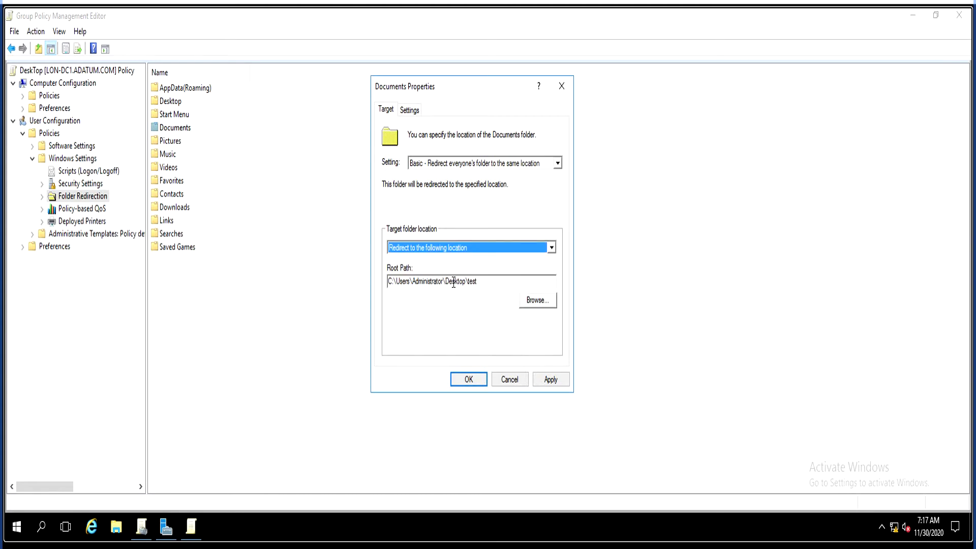
click(458, 247)
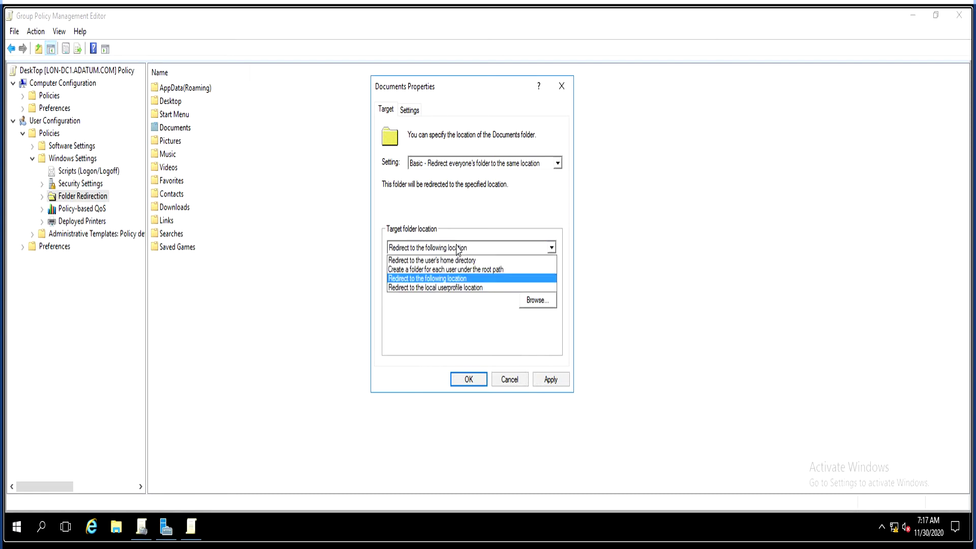
click(435, 288)
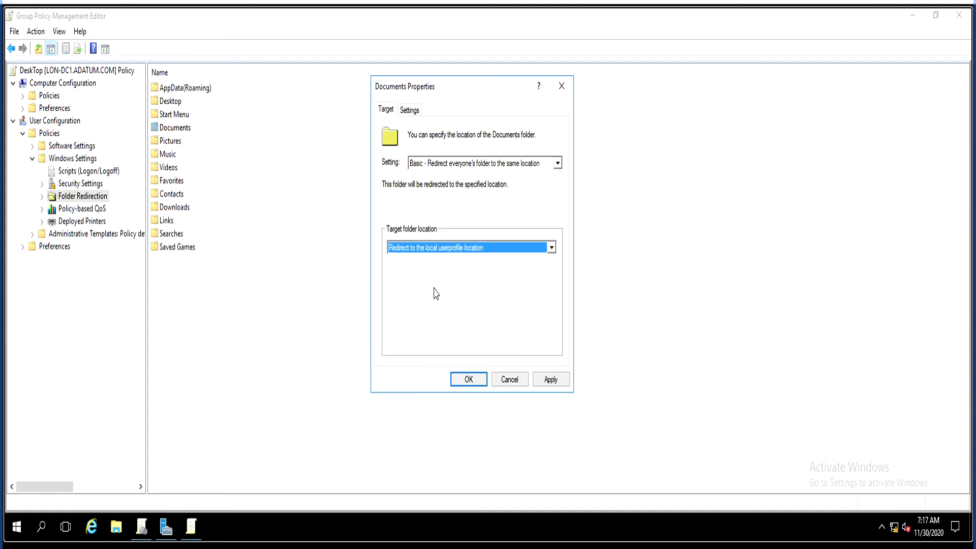
click(454, 248)
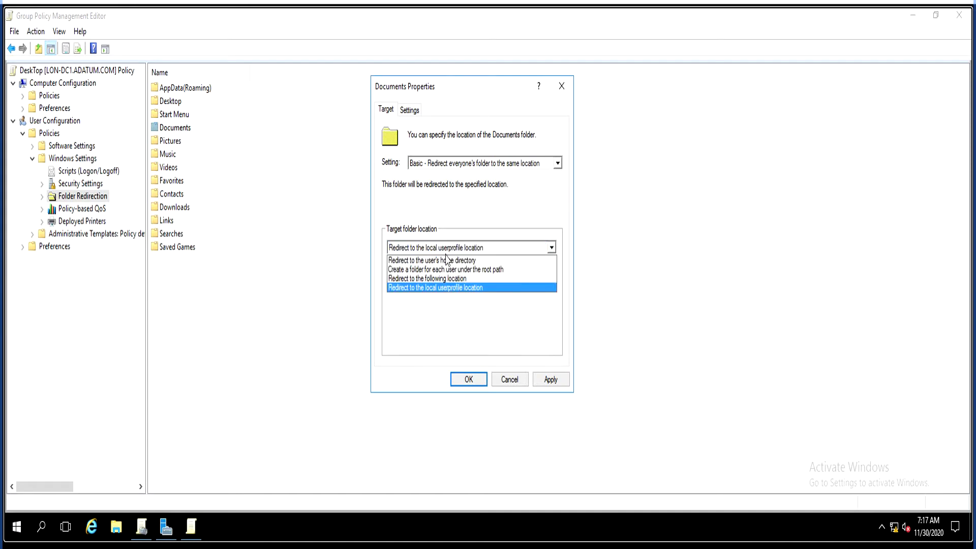
click(432, 261)
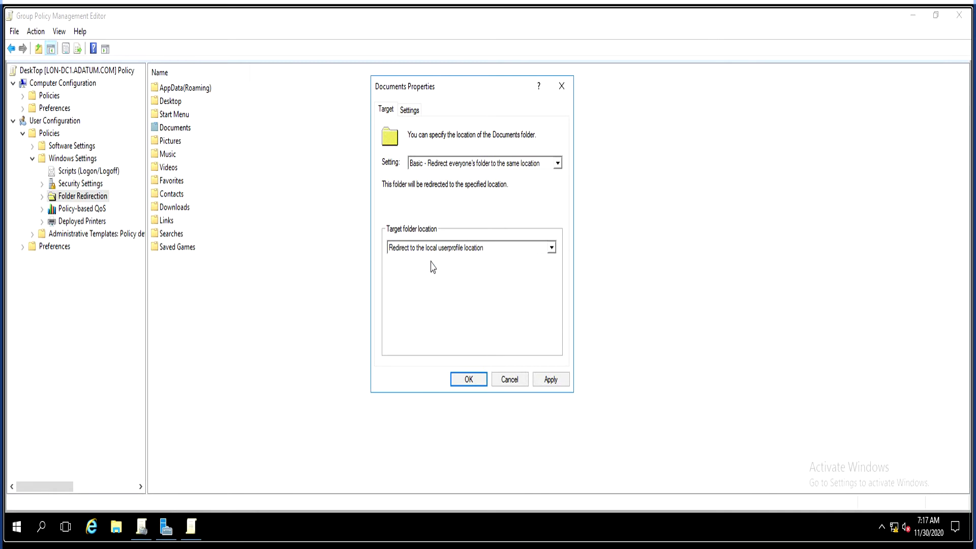
click(440, 249)
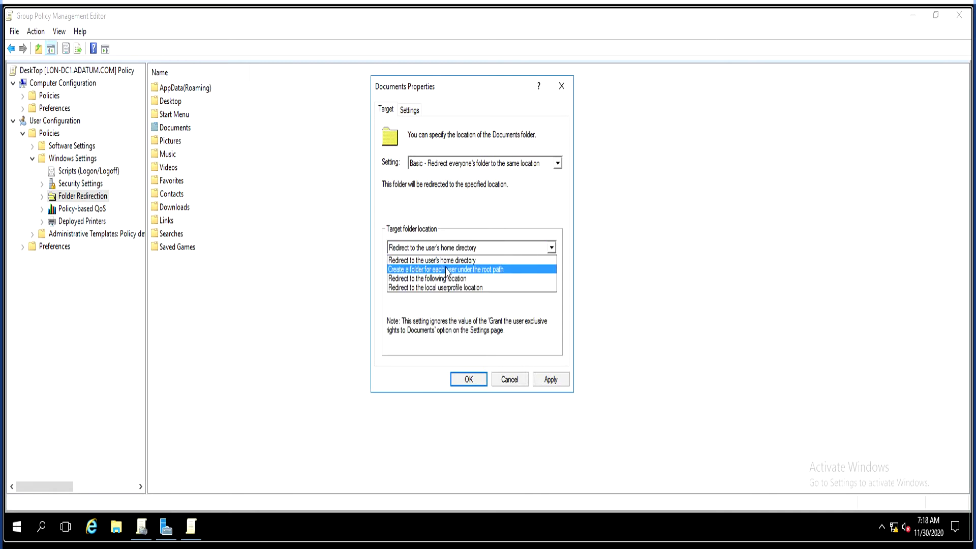
click(462, 270)
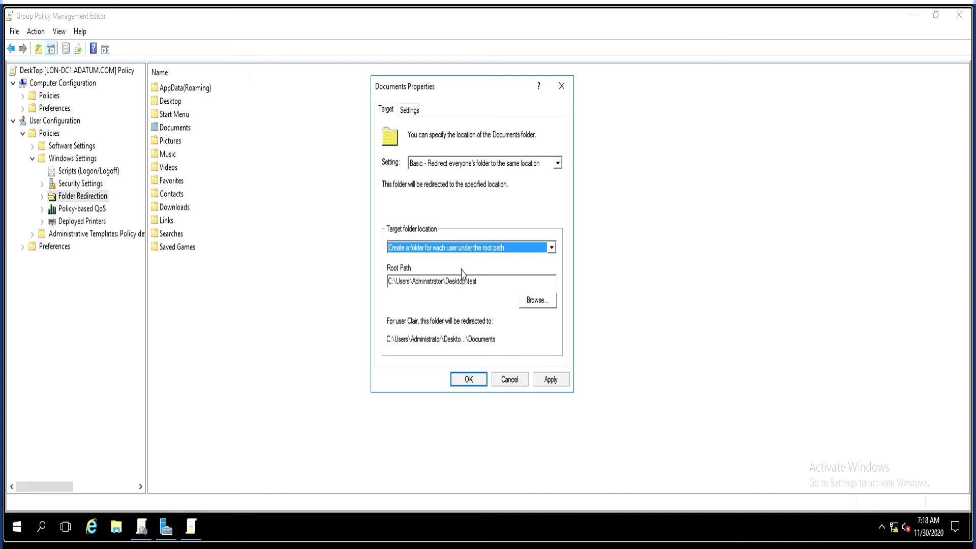
Set the Documents redirection to Advanced - Specify locations for various user groups and start adding a group entry.
click(459, 166)
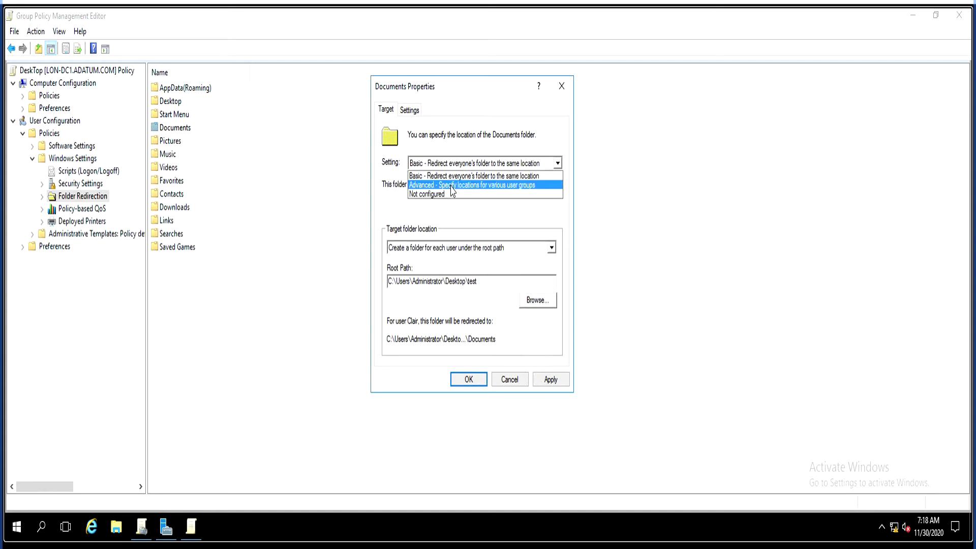
click(450, 186)
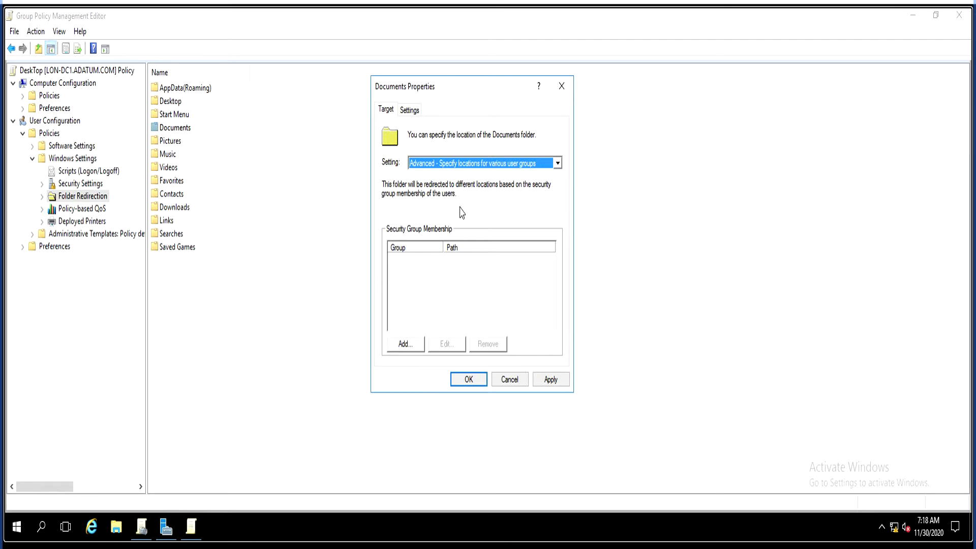
click(409, 343)
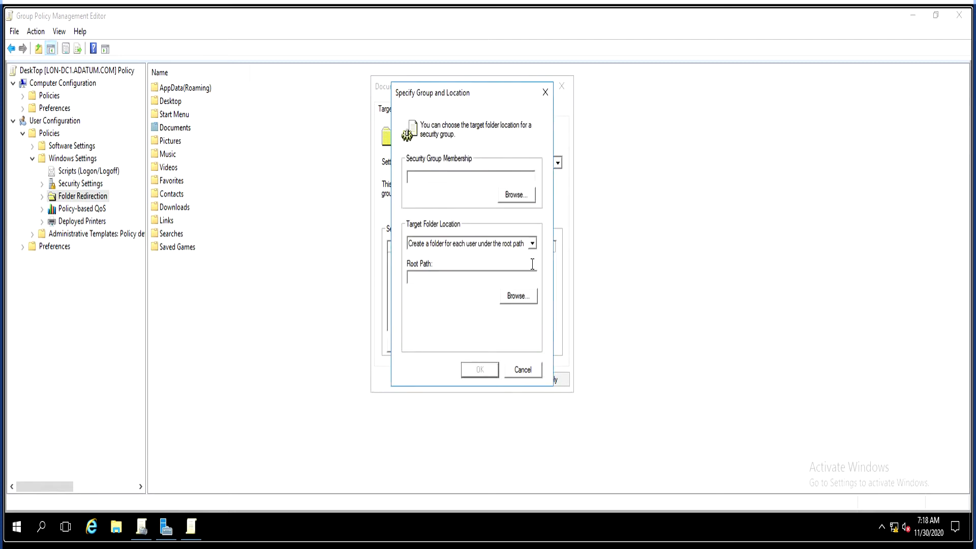
Look up "eng" in ADATUM.COM and assign ADATUM\Engs as the entry's security group membership.
click(524, 197)
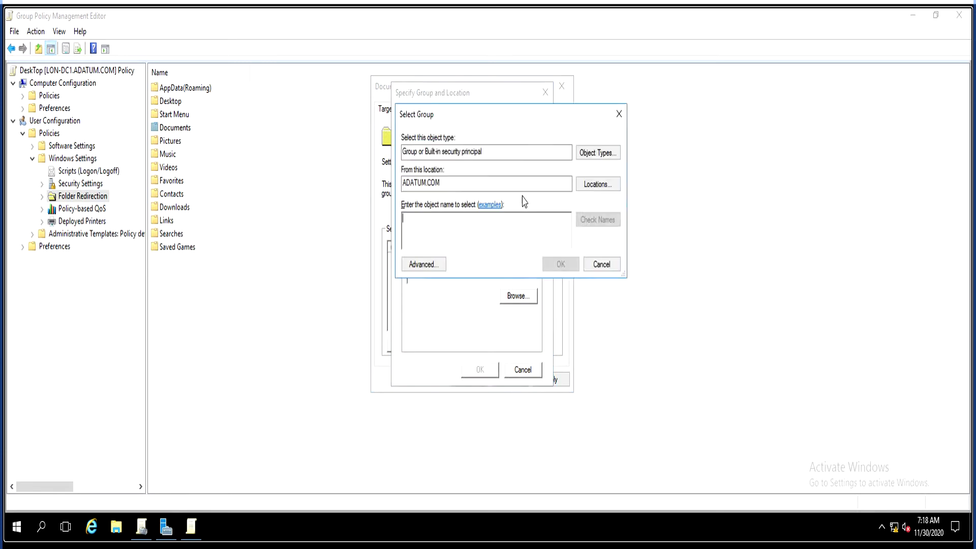
click(421, 263)
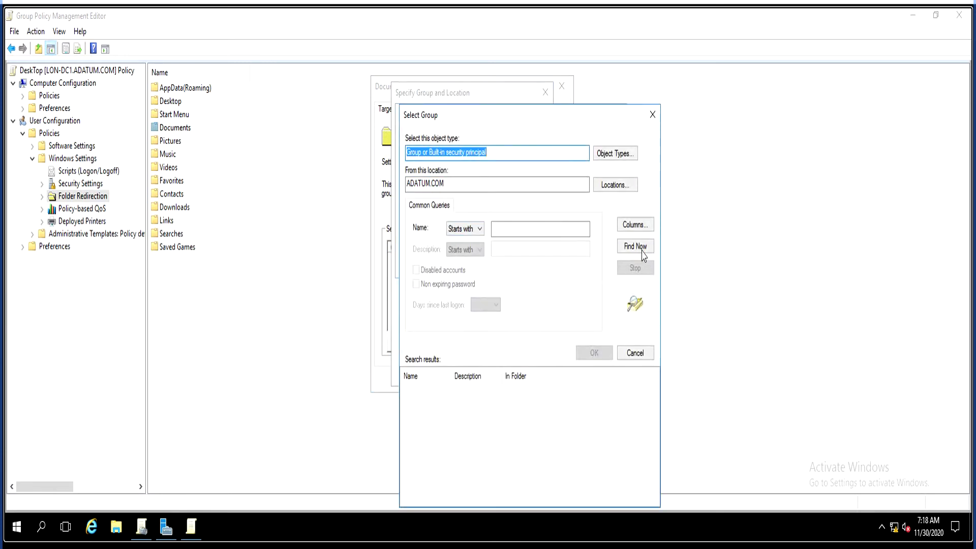
click(635, 353)
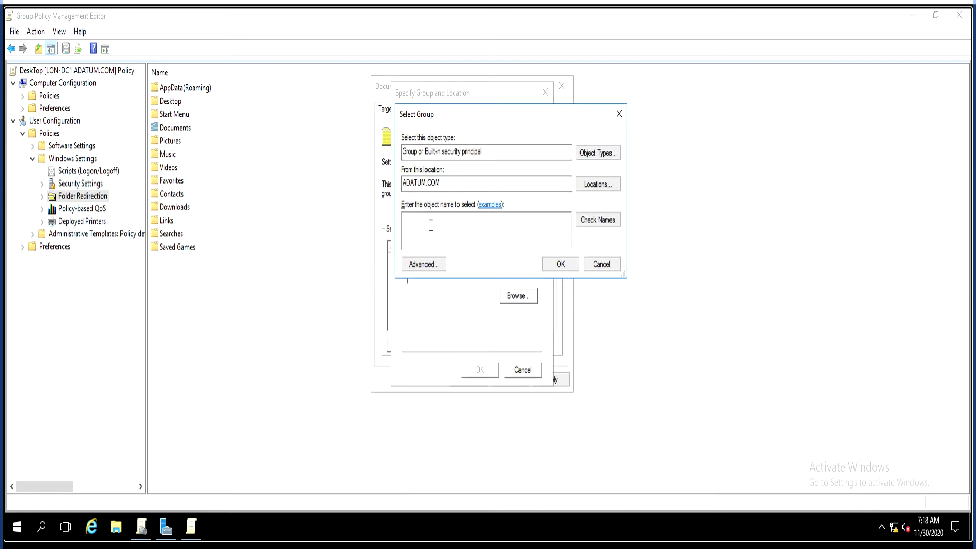
text(eng)
click(615, 223)
click(560, 263)
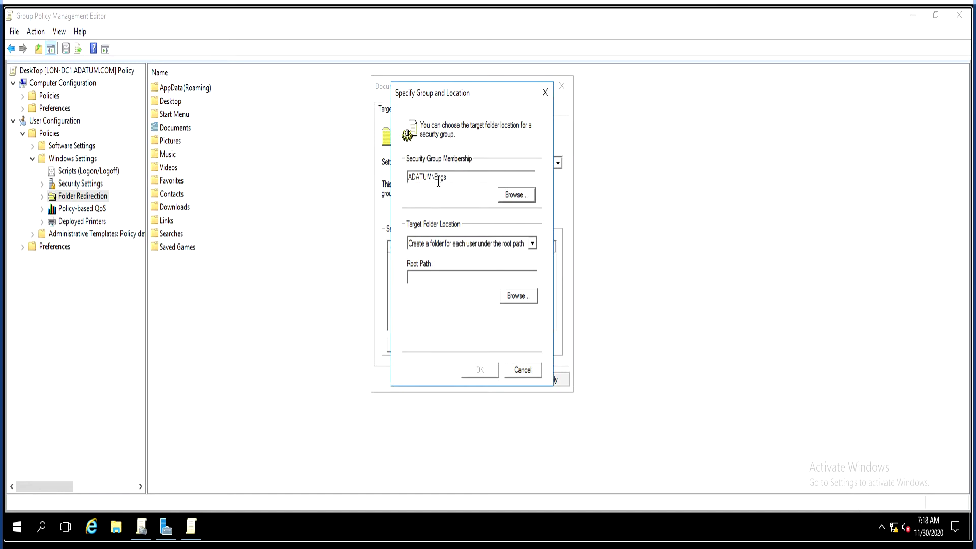
Have a folder created for each ADATUM\Engs user under the desktop test folder as root path, and accept the group entry with this local path.
click(455, 249)
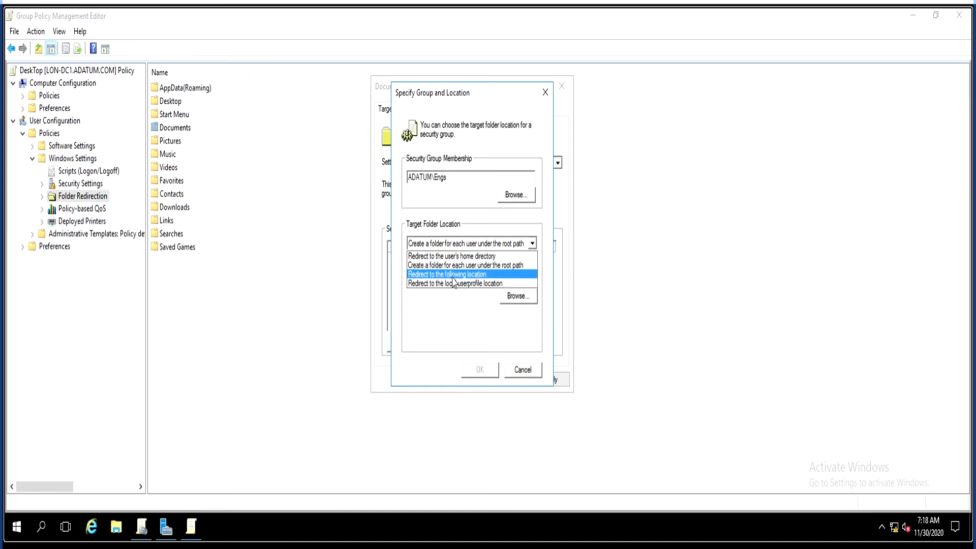
click(471, 215)
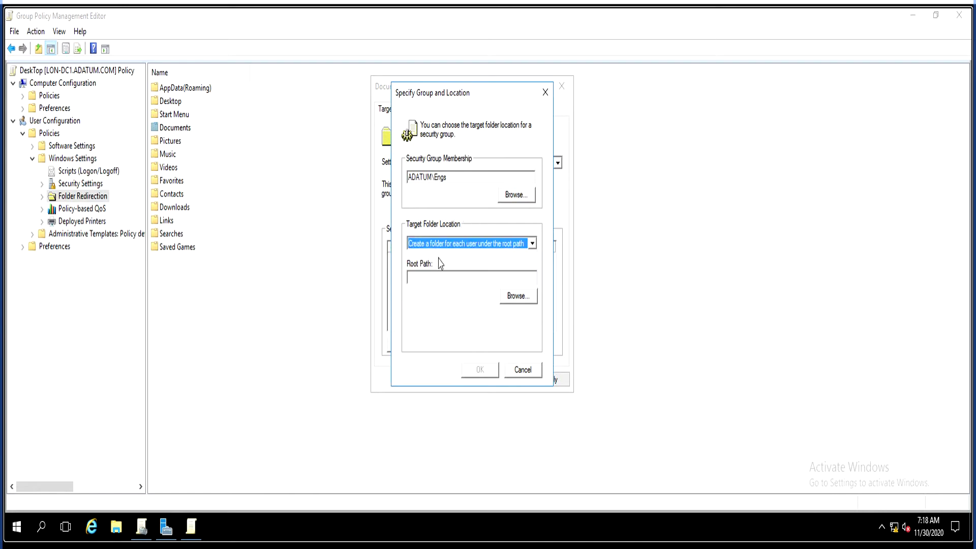
click(428, 278)
click(517, 298)
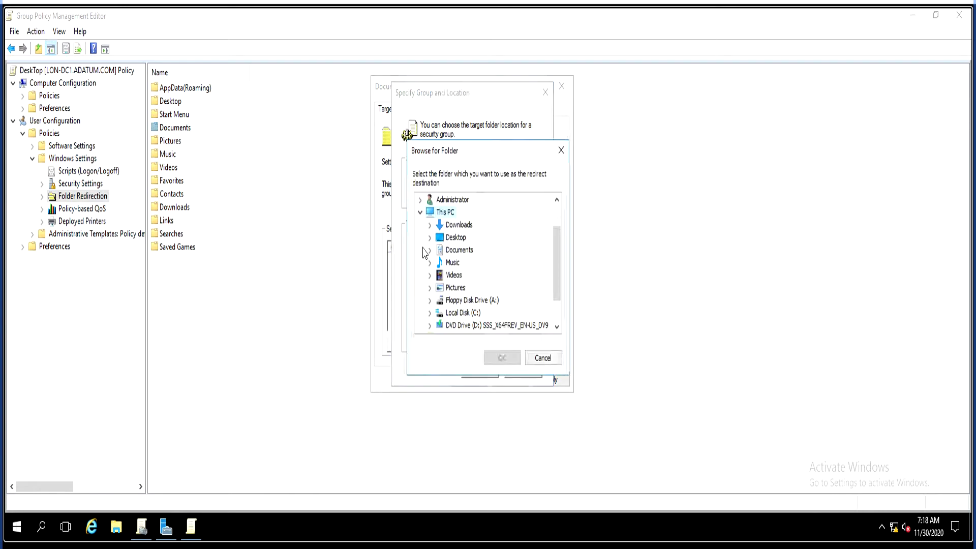
scroll(552, 312, down, 3)
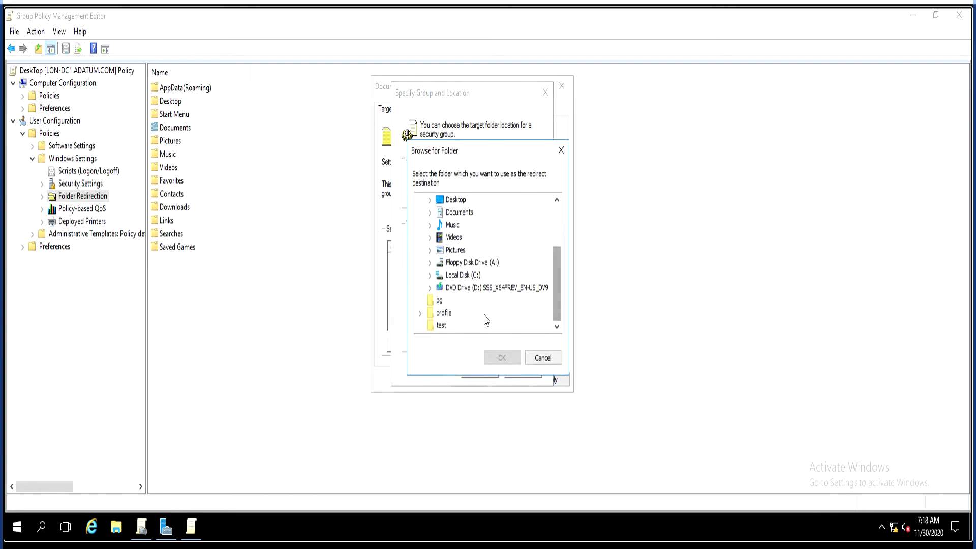
click(440, 325)
click(500, 356)
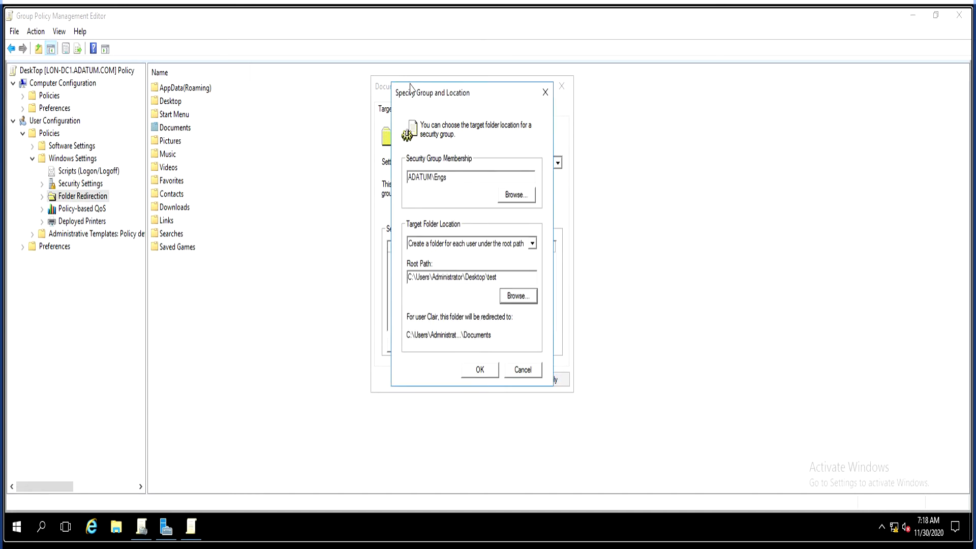
click(496, 368)
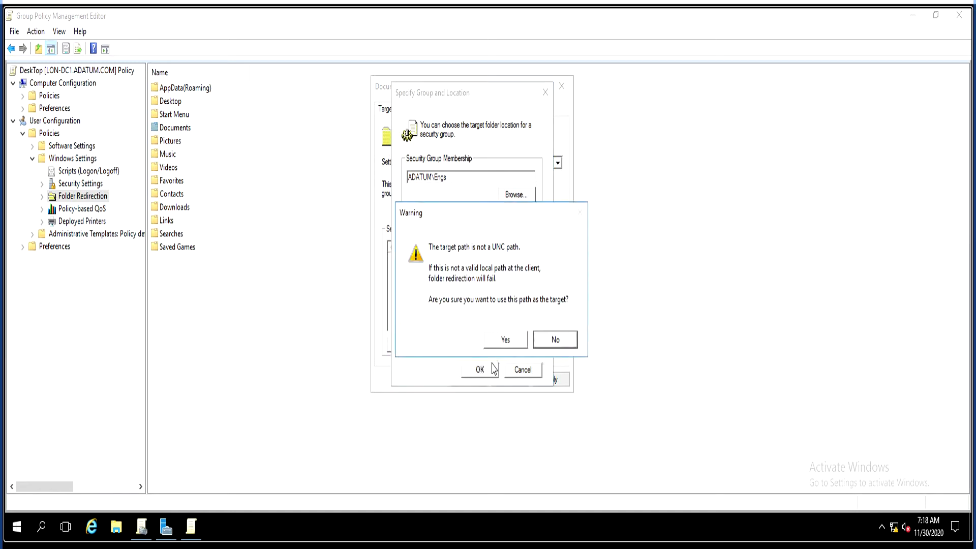
click(505, 340)
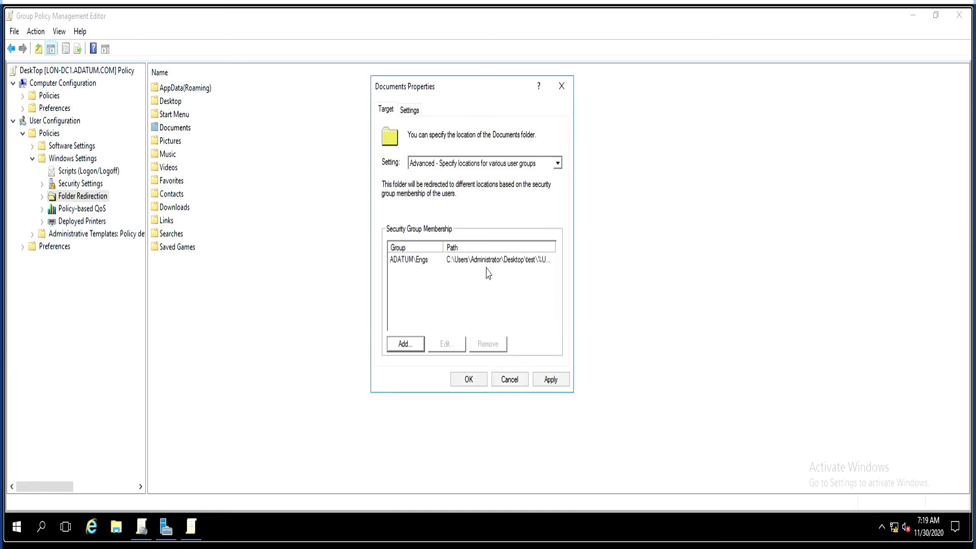
Review the Documents redirection settings, choose leaving the folder in the new location when policy is removed, and save the redirection.
click(412, 113)
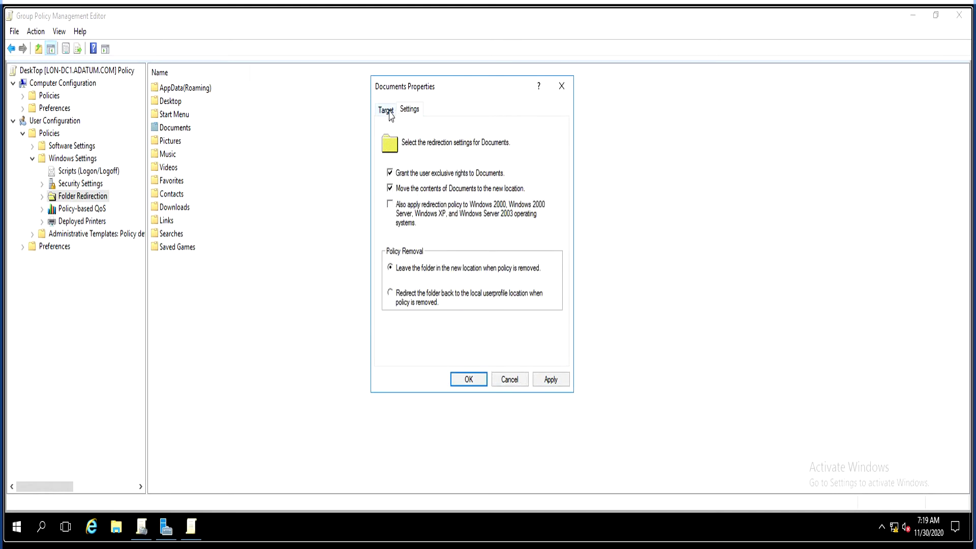
click(389, 112)
click(411, 112)
click(411, 268)
click(384, 111)
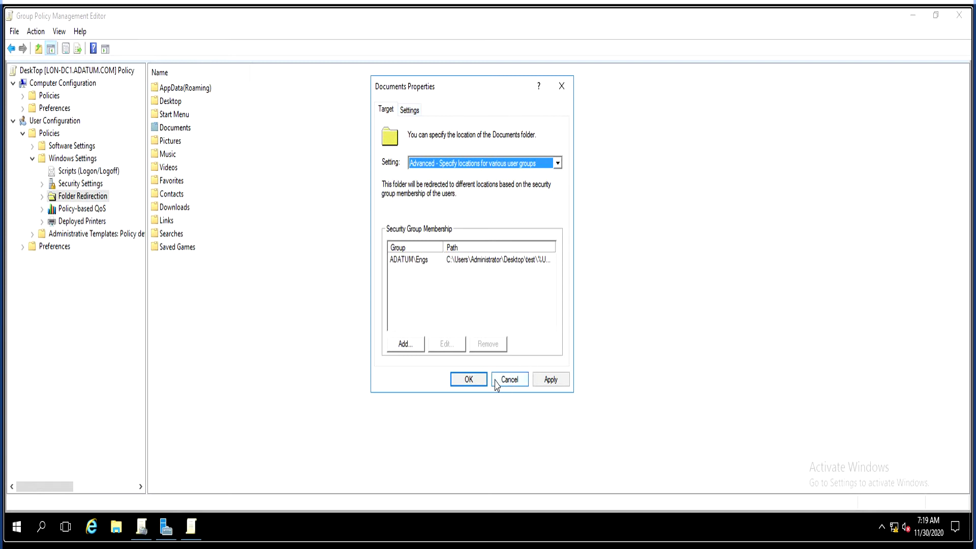
click(465, 379)
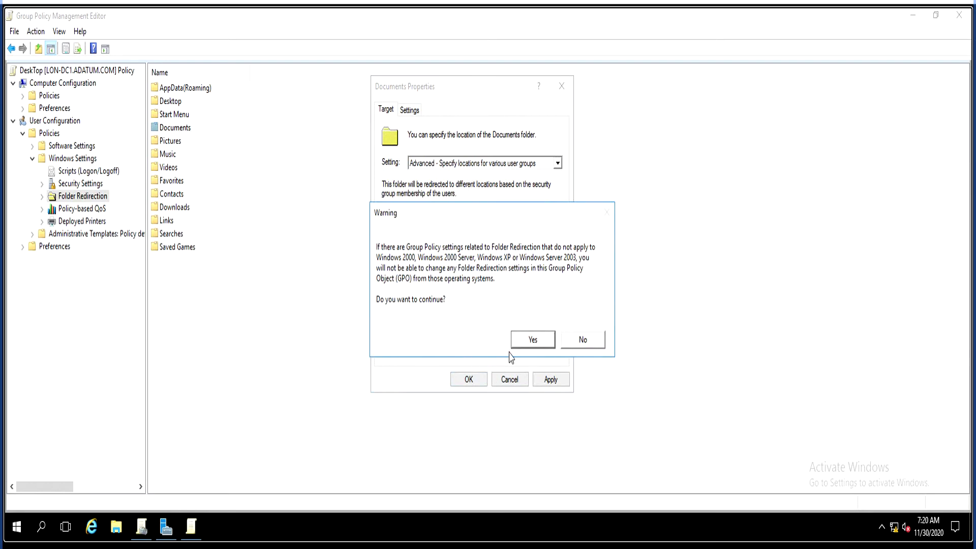
click(533, 339)
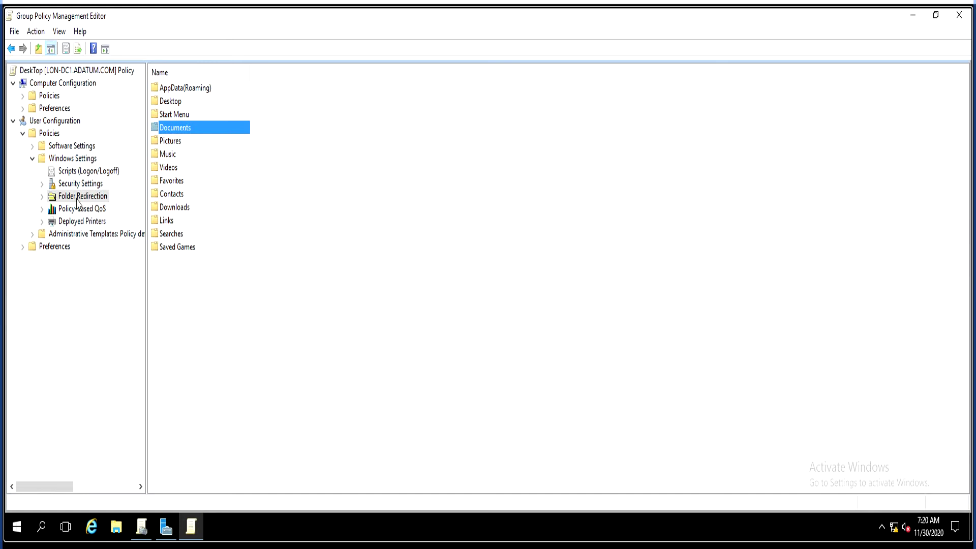
Show the Scripts (Logon/Logoff) node in the Windows Settings of User Configuration.
click(80, 162)
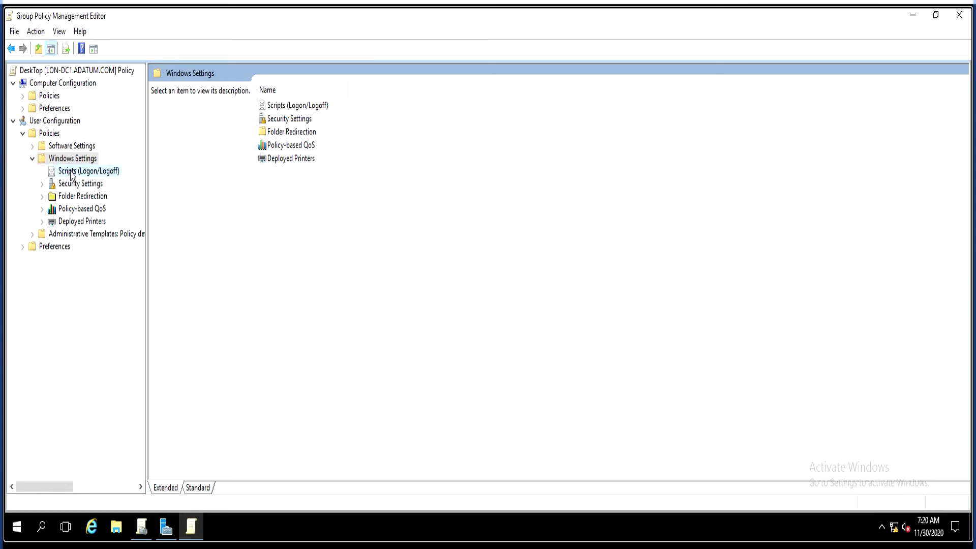
click(72, 173)
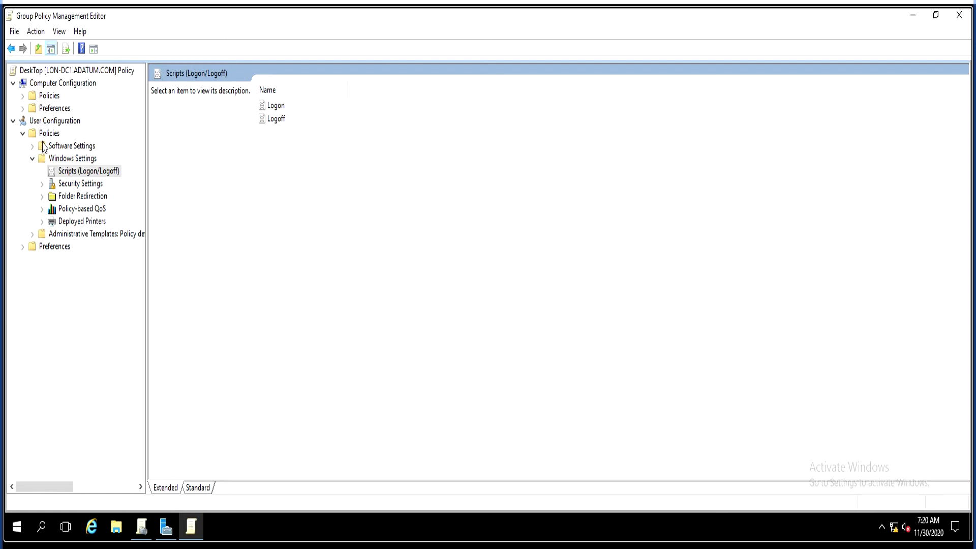
click(45, 121)
click(60, 85)
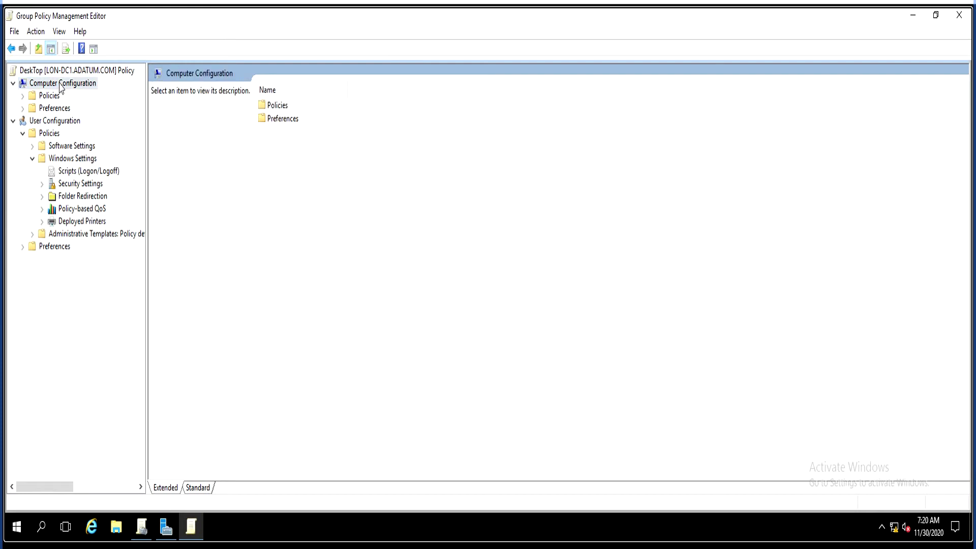
click(47, 123)
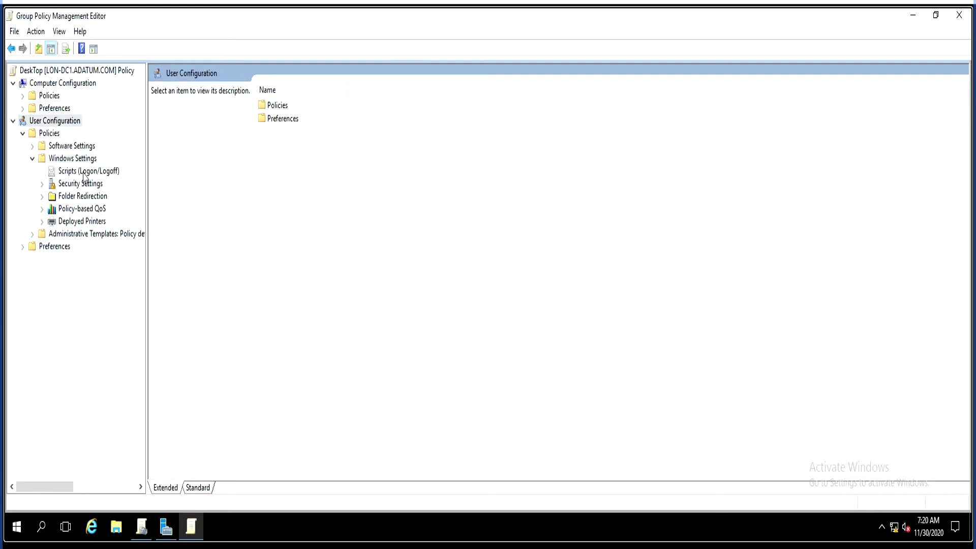
click(84, 173)
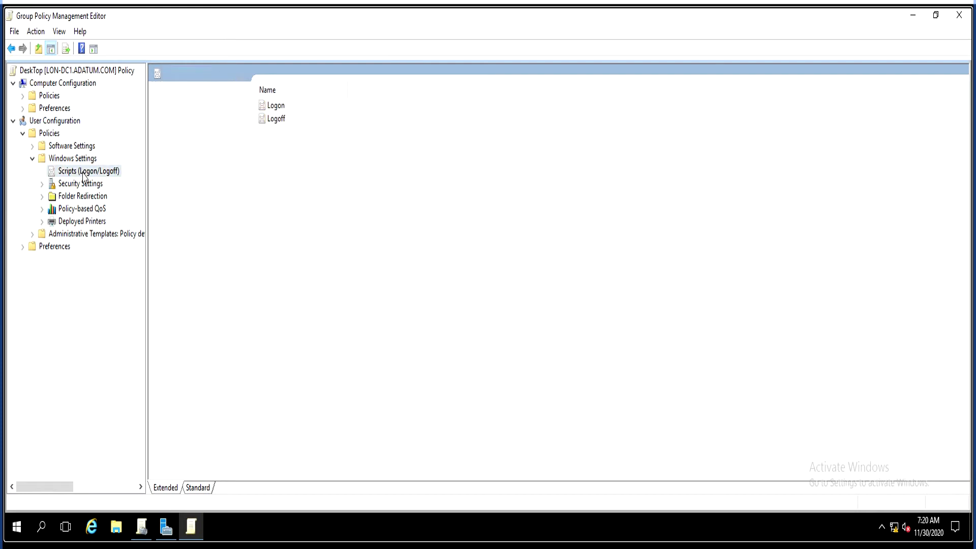
Inspect the Logon script properties and the folder holding its script files, and close both without adding a script.
double_click(276, 107)
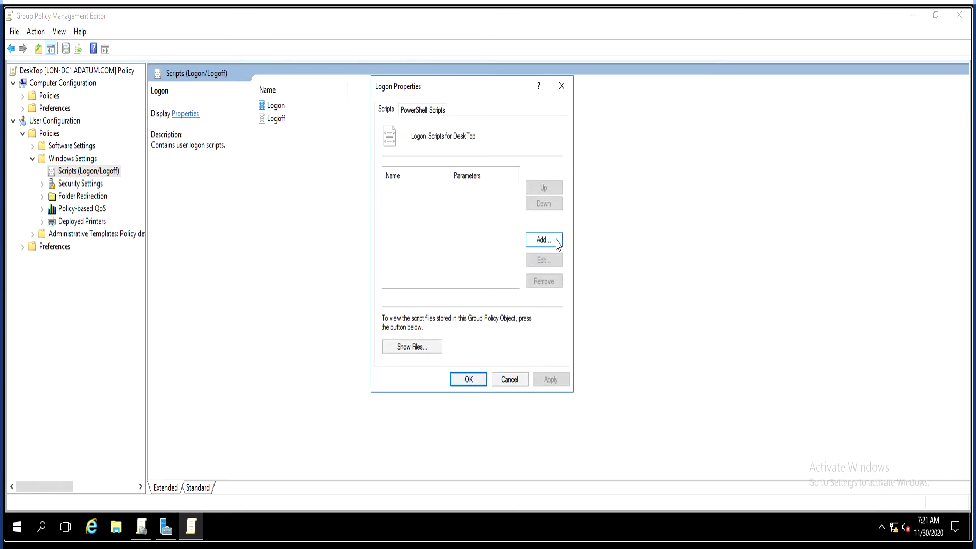
click(424, 350)
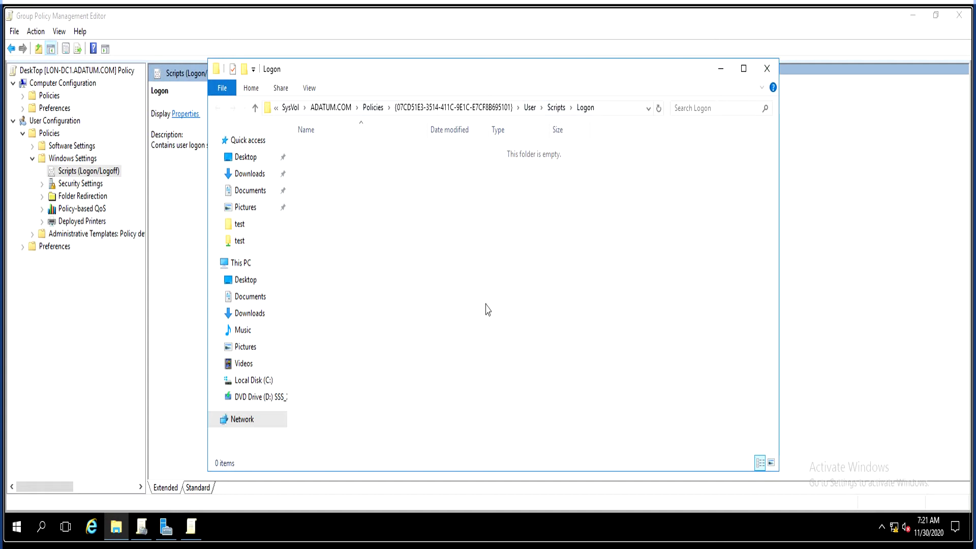
click(766, 69)
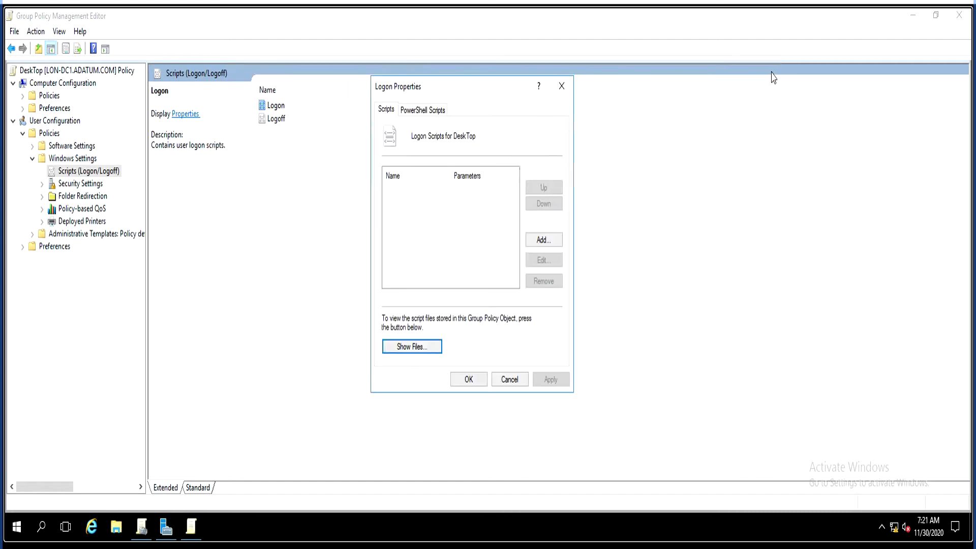
click(501, 376)
Inspect the Logoff script properties, the form for adding a script and the script files folder, and close them without changes.
double_click(276, 118)
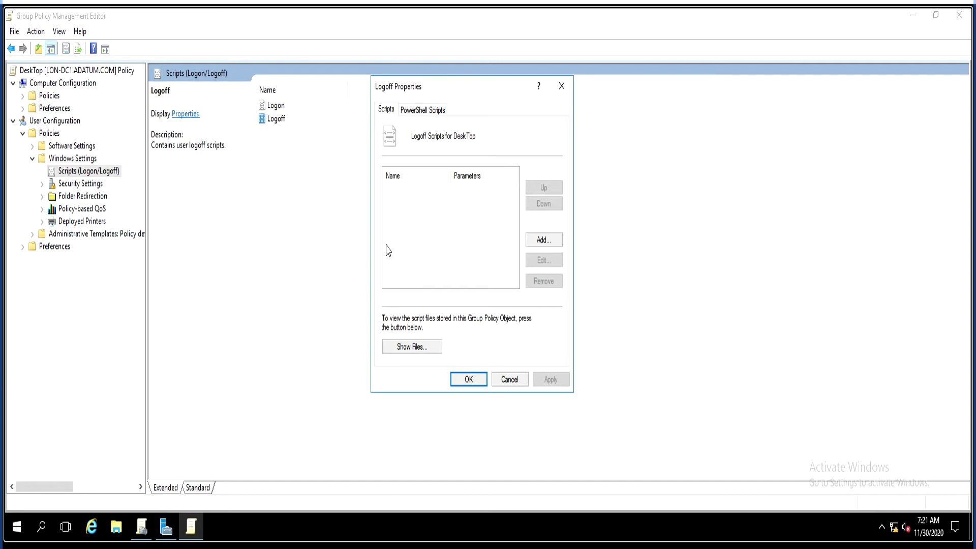
click(543, 241)
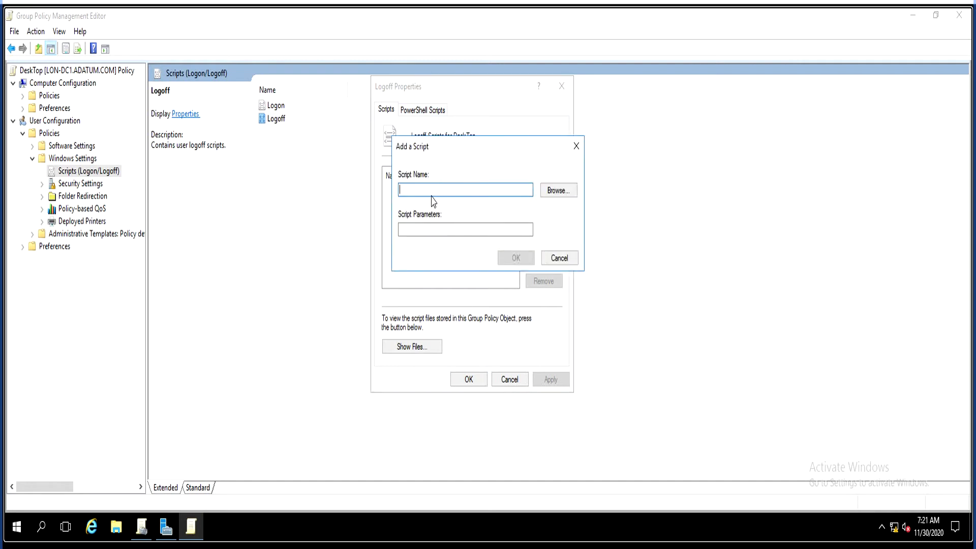
click(559, 258)
click(414, 347)
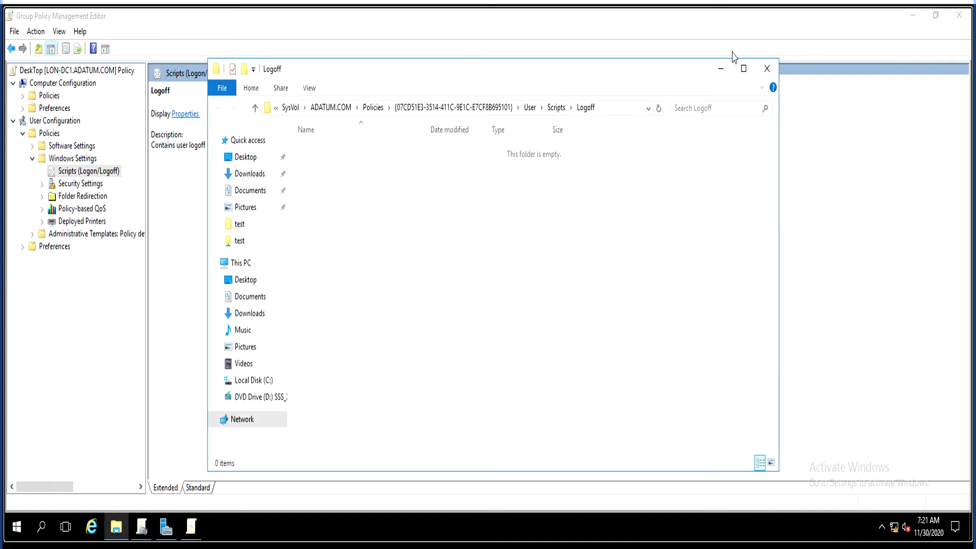
click(767, 68)
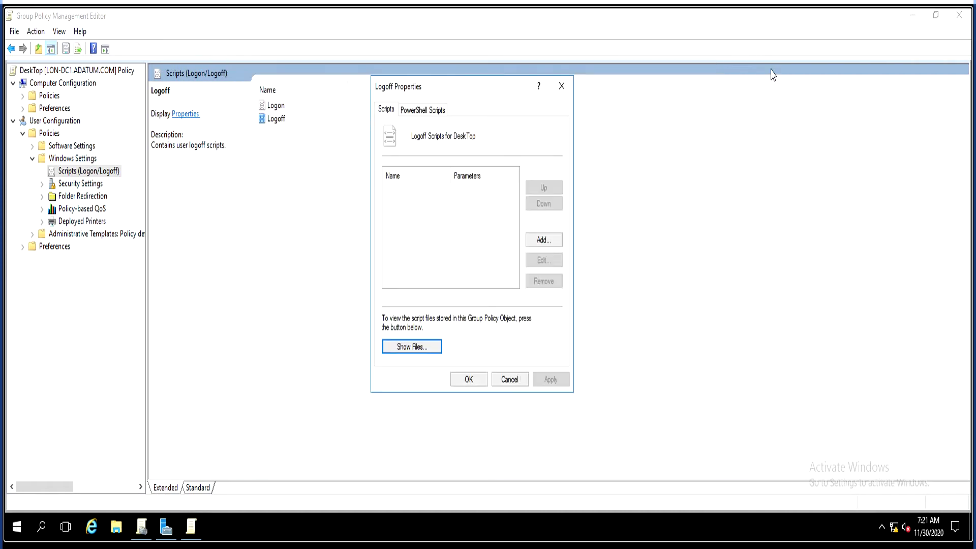
click(508, 379)
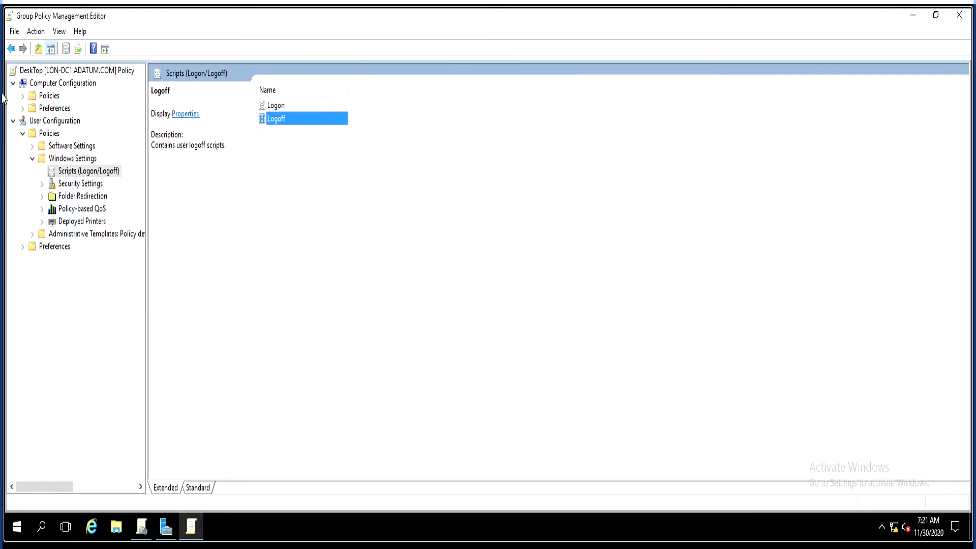
Expand the Windows Settings of Computer Configuration and view the descriptions of its Startup and Shutdown scripts.
click(49, 96)
double_click(49, 97)
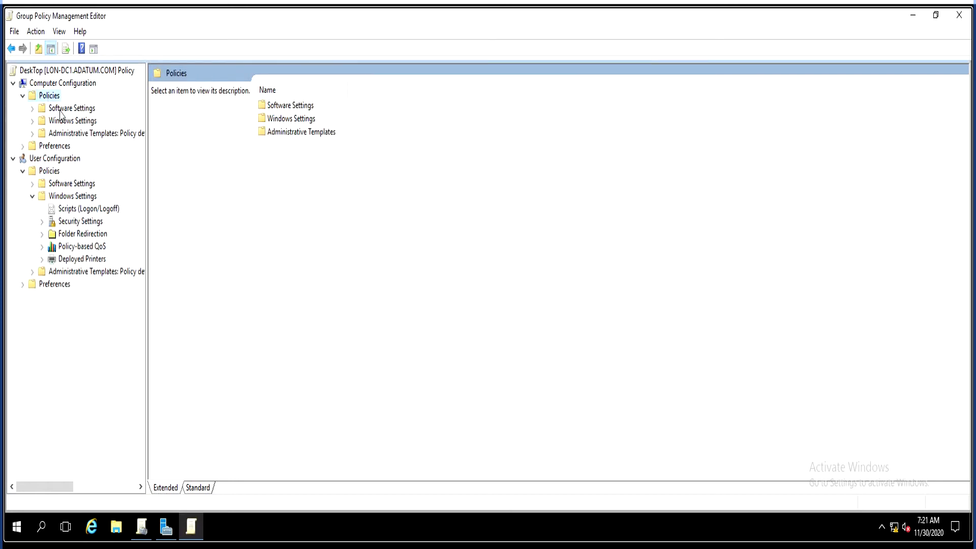
double_click(70, 122)
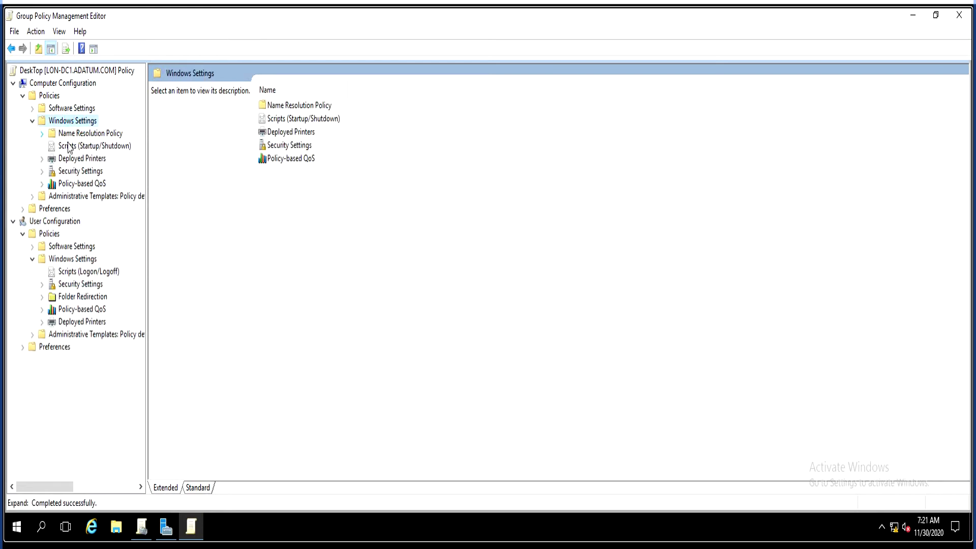
click(77, 147)
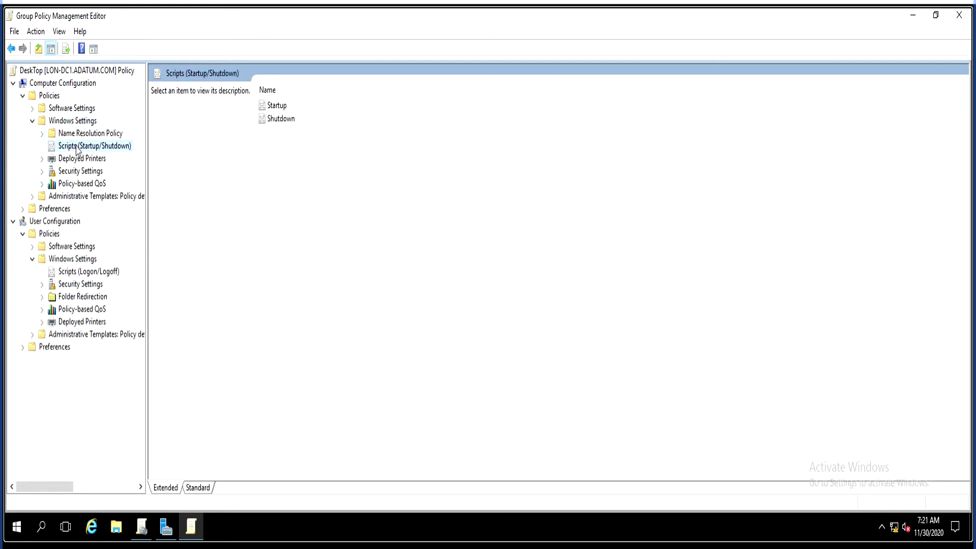
click(286, 107)
click(285, 120)
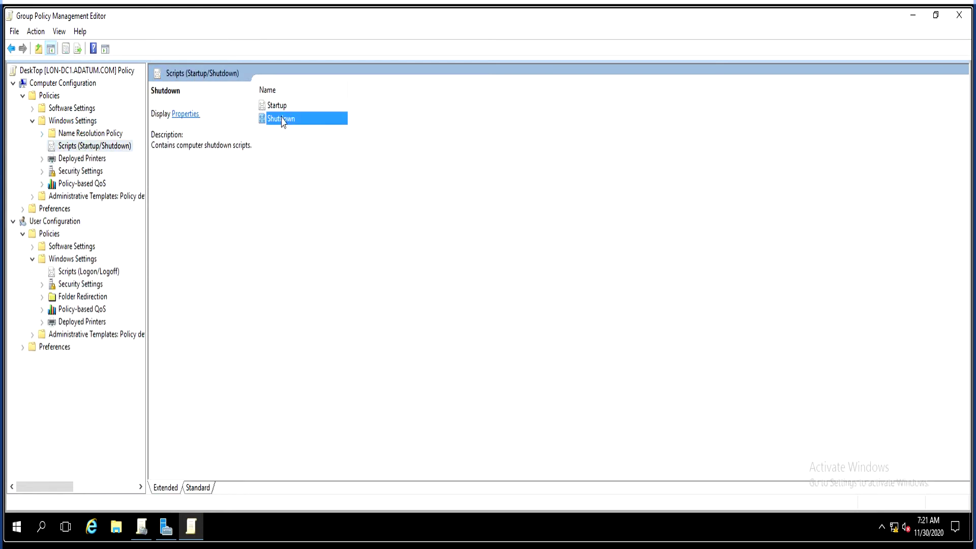
click(274, 105)
click(272, 119)
Compare the user Logon/Logoff scripts node with the computer Startup/Shutdown scripts node.
click(90, 273)
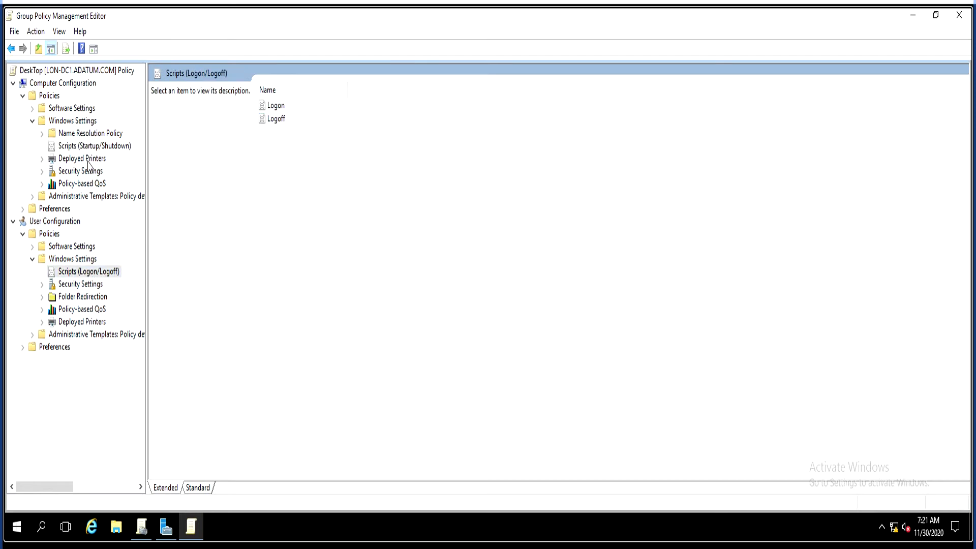
click(102, 148)
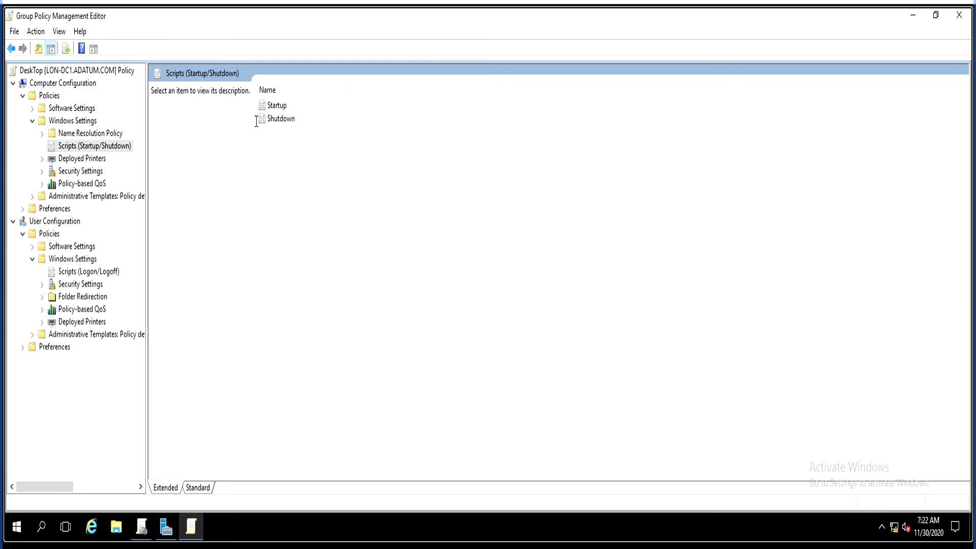
click(80, 274)
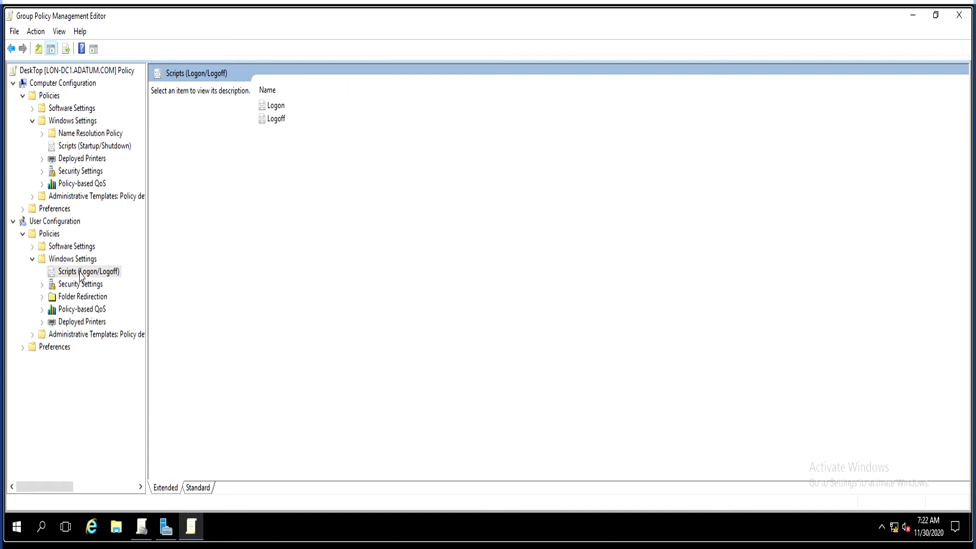
Collapse both Windows Settings branches and view the Administrative Templates of Computer Configuration and User Configuration, widening the tree to read their names.
click(32, 121)
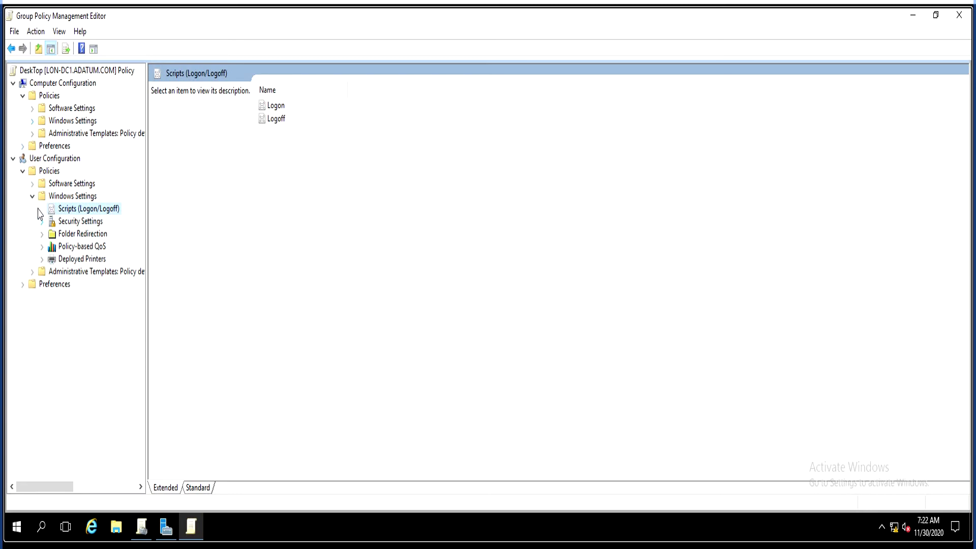
click(32, 196)
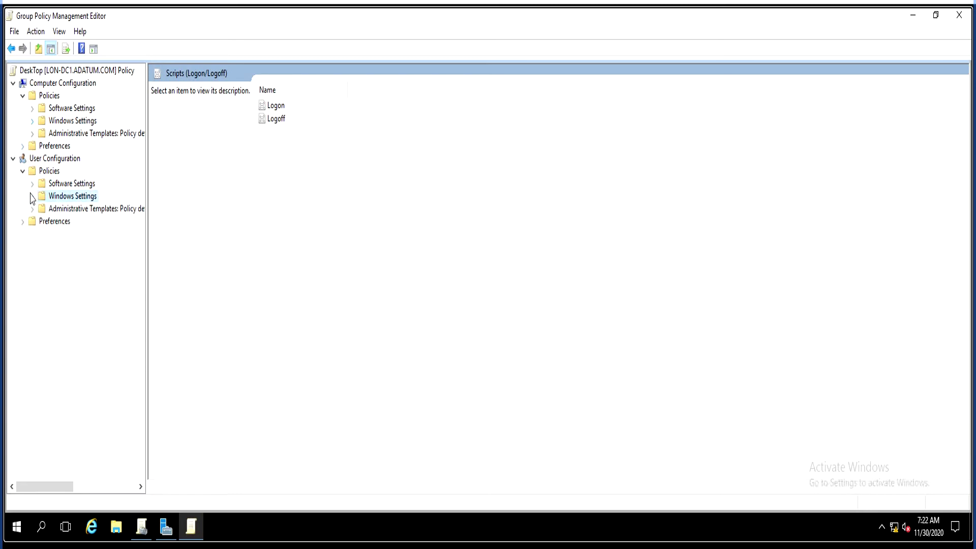
click(97, 135)
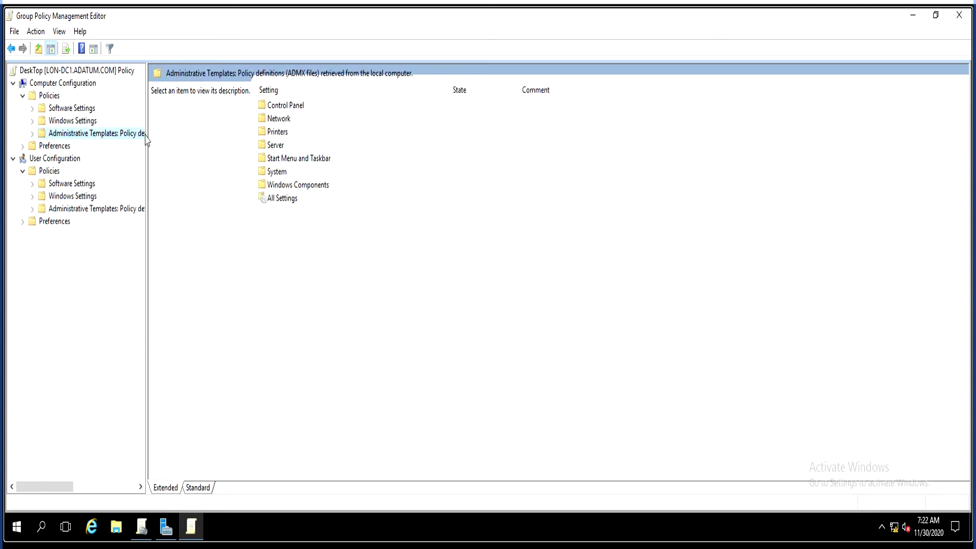
drag(149, 141, 205, 152)
click(70, 210)
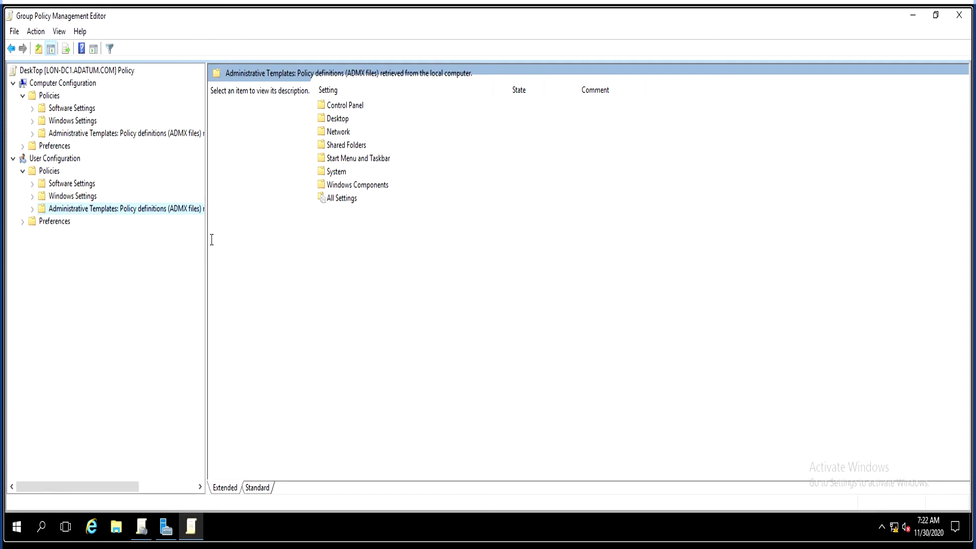
Widen the tree and compare the user and computer Administrative Templates categories, reading the descriptions of Desktop and Control Panel.
drag(207, 244, 251, 238)
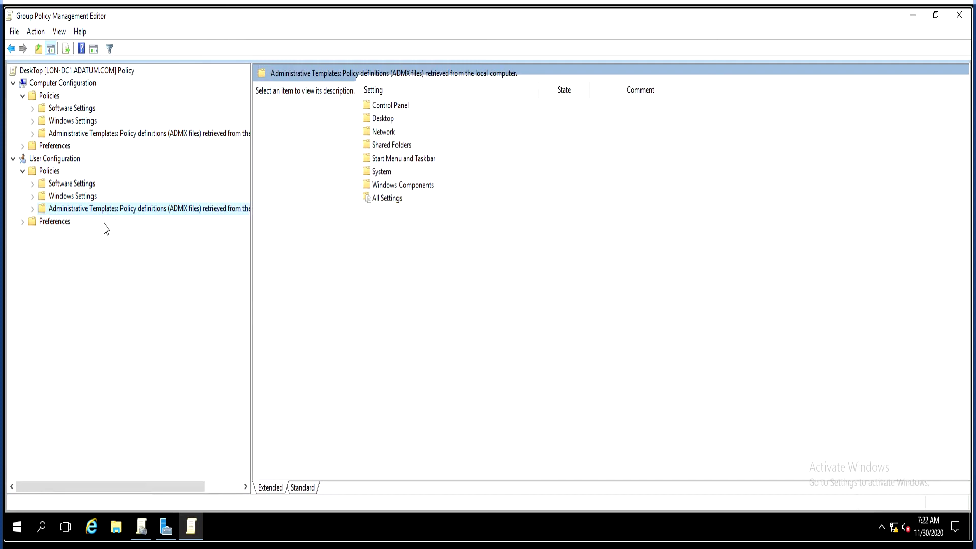
click(390, 121)
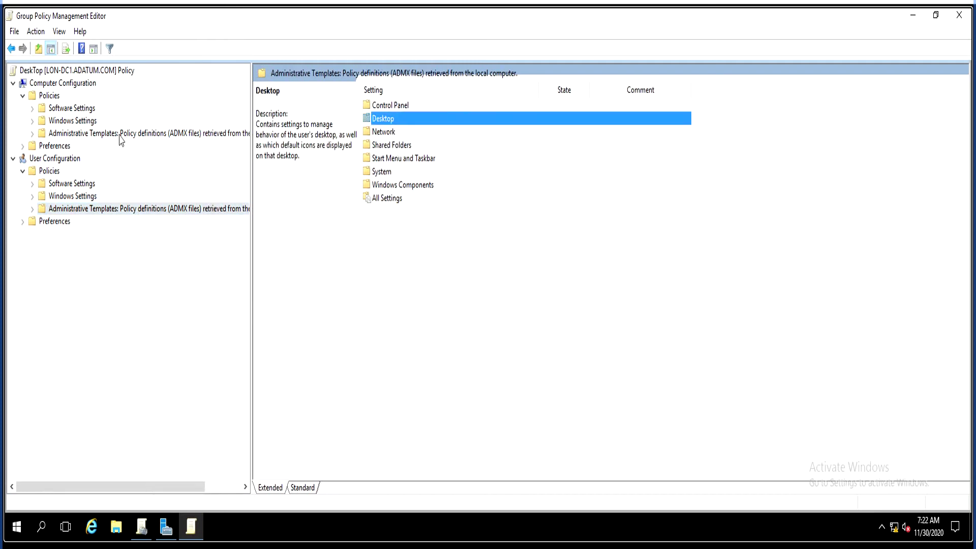
click(86, 136)
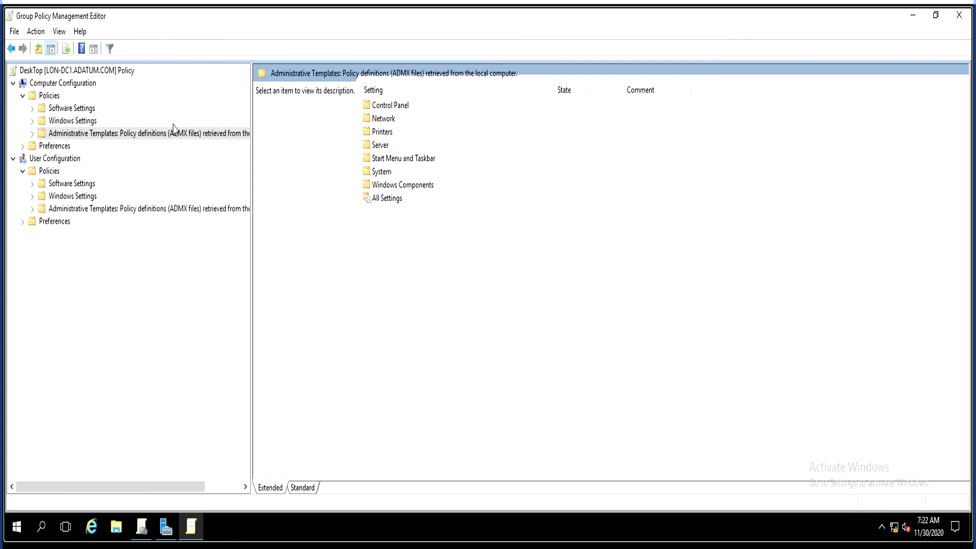
click(401, 107)
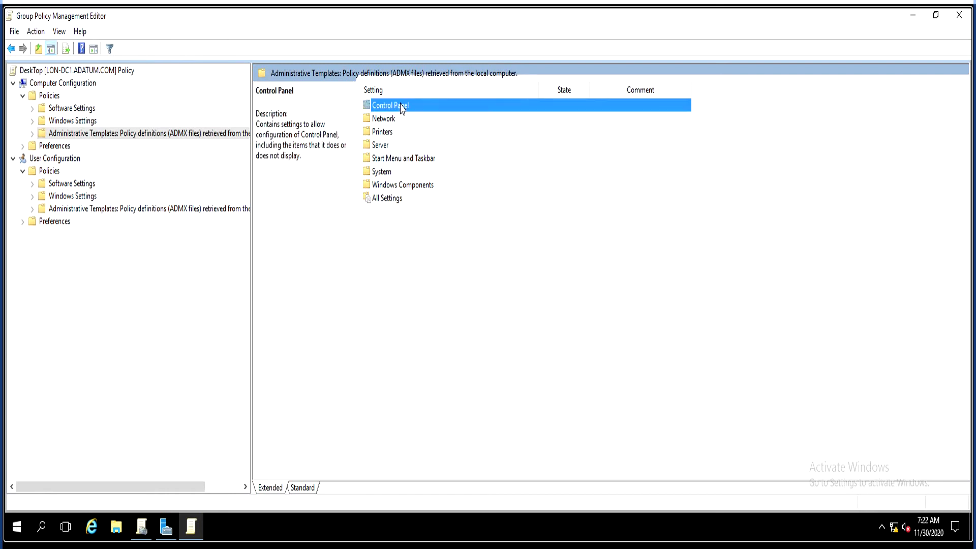
click(95, 211)
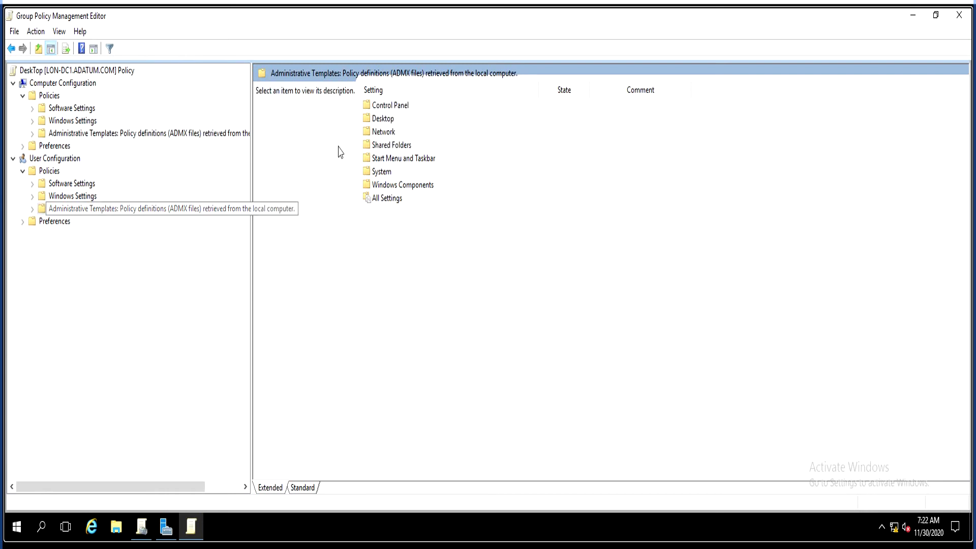
click(402, 108)
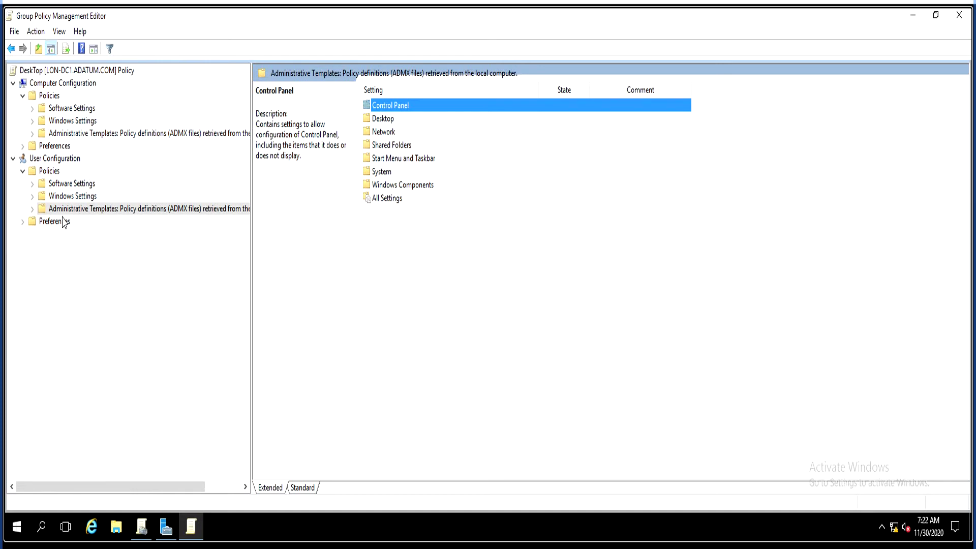
Inspect the Add/Remove Templates dialog and its template file browser for Computer Configuration's Administrative Templates, and close both without adding a template.
click(45, 87)
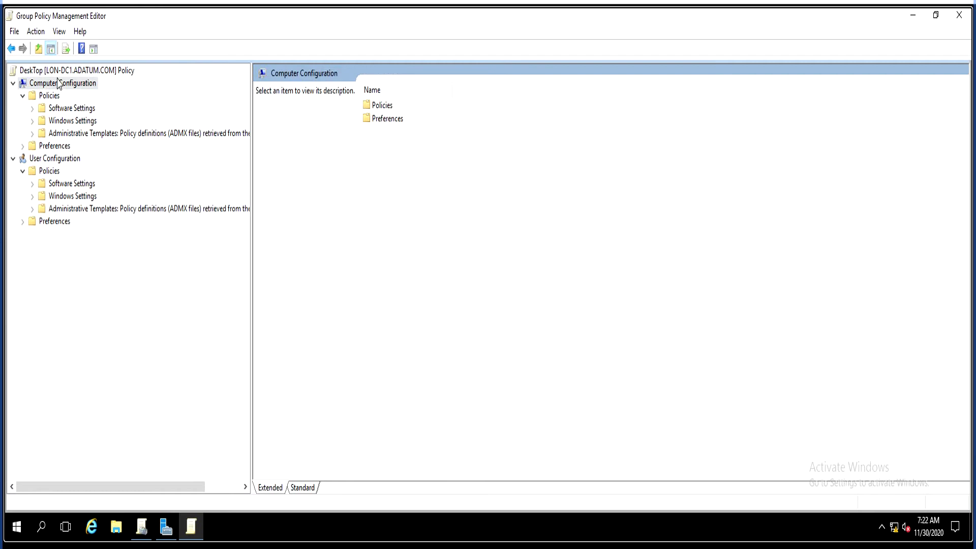
click(61, 134)
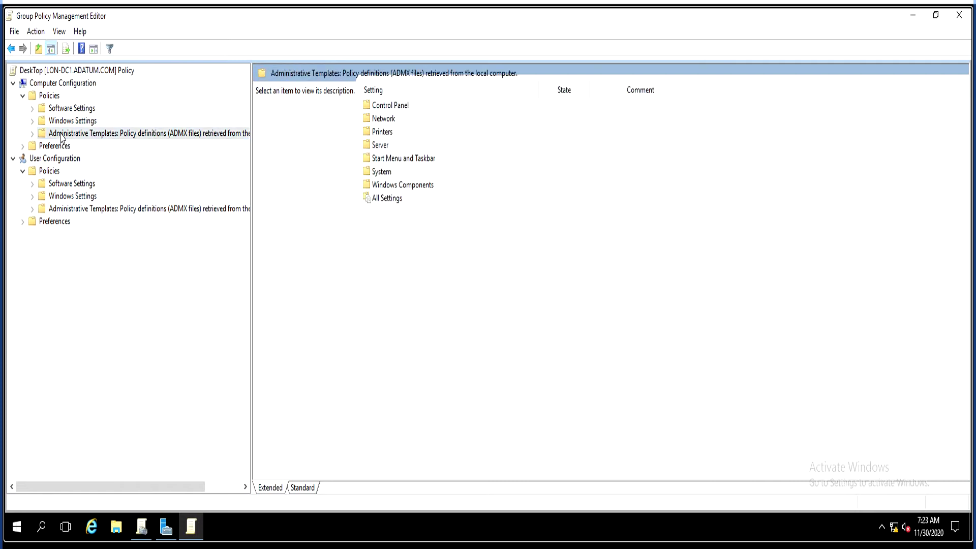
right_click(60, 136)
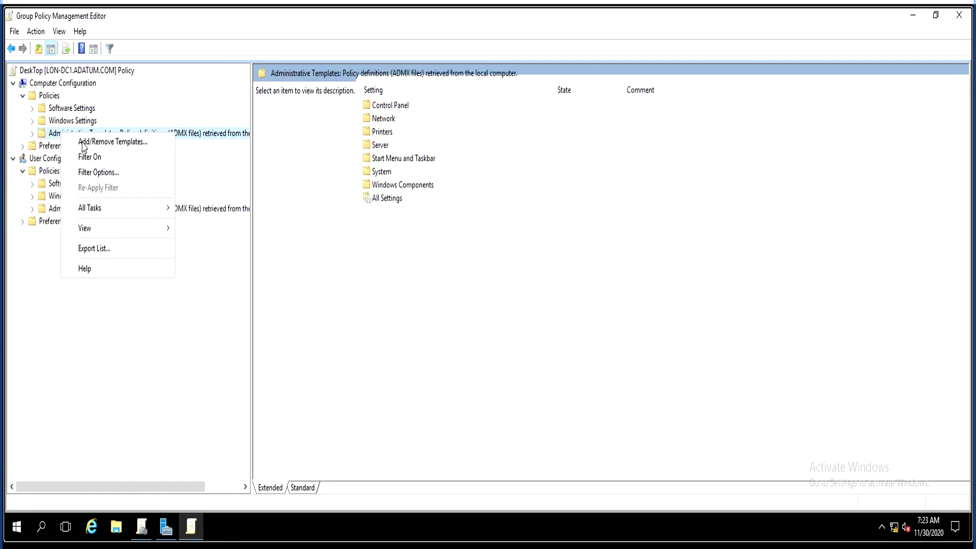
click(121, 145)
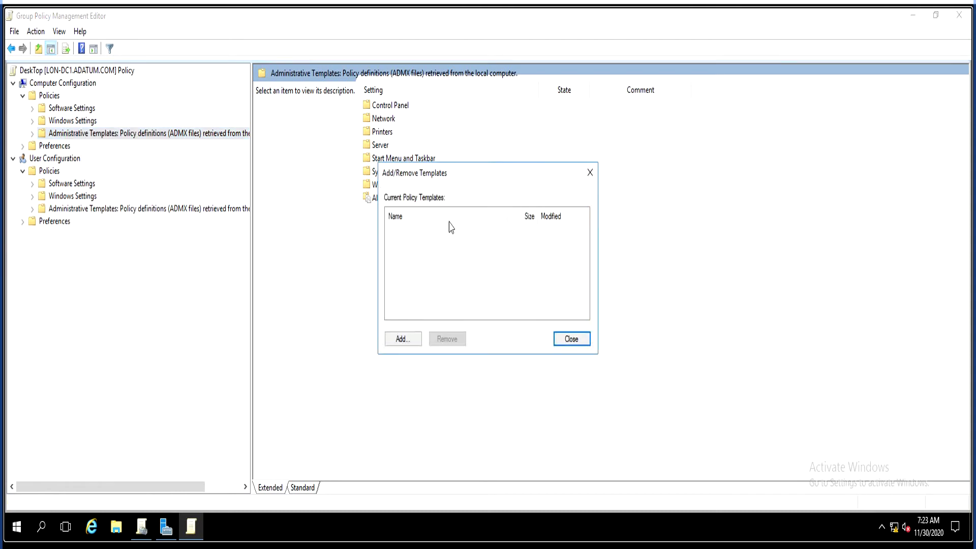
click(400, 338)
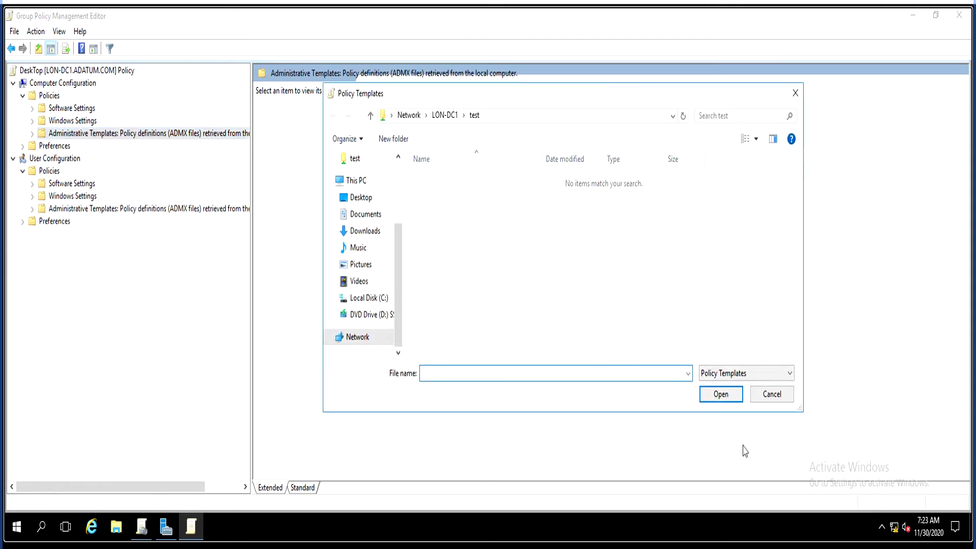
click(773, 396)
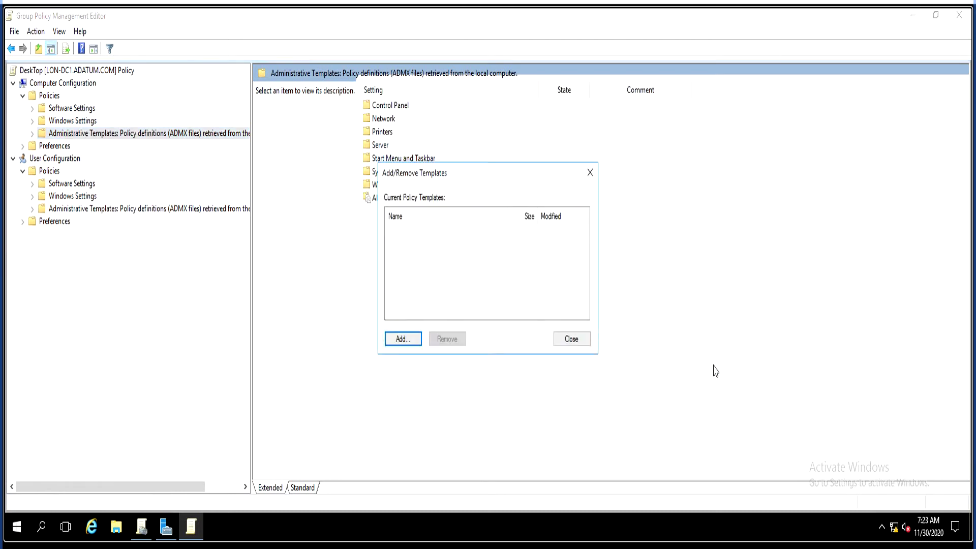
click(571, 339)
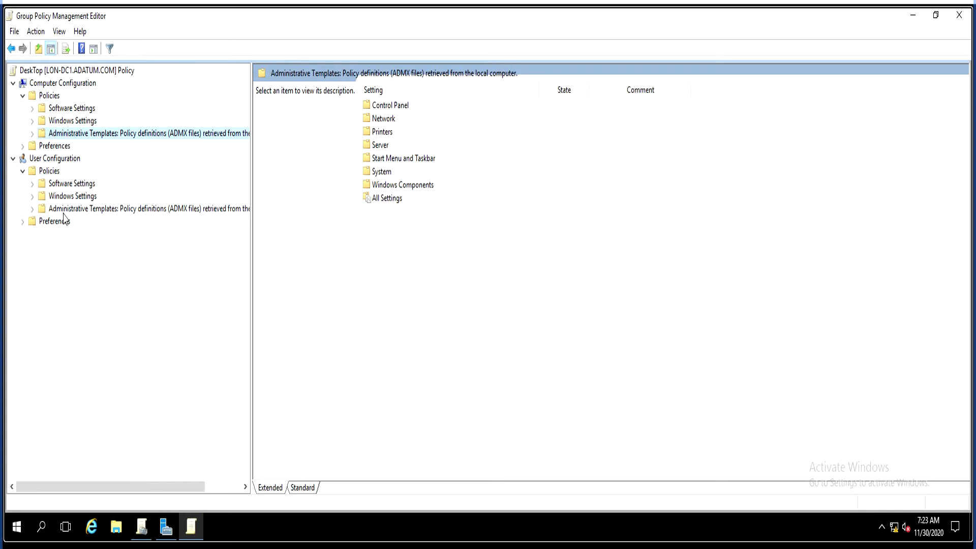
Expand the Administrative Templates of User Configuration and browse its All Settings list.
click(82, 207)
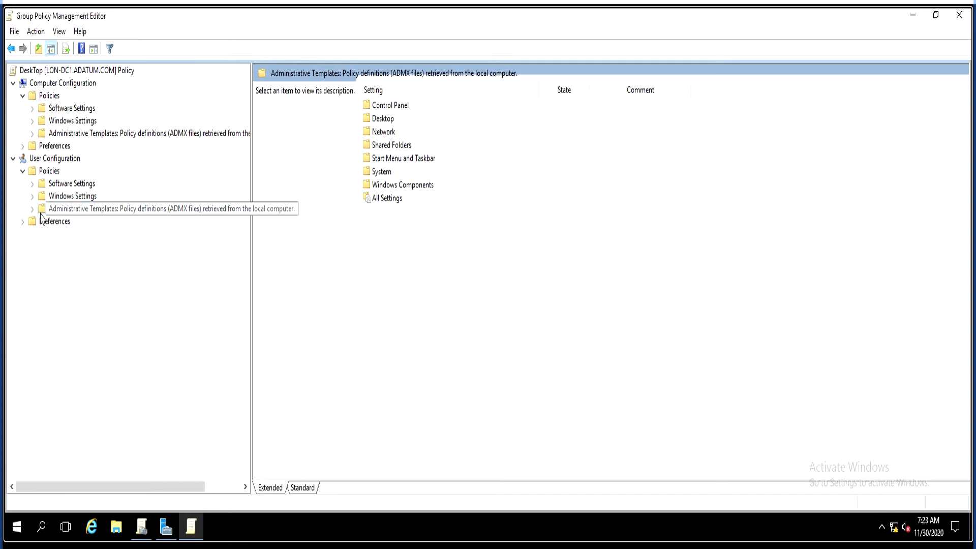
right_click(90, 213)
click(74, 212)
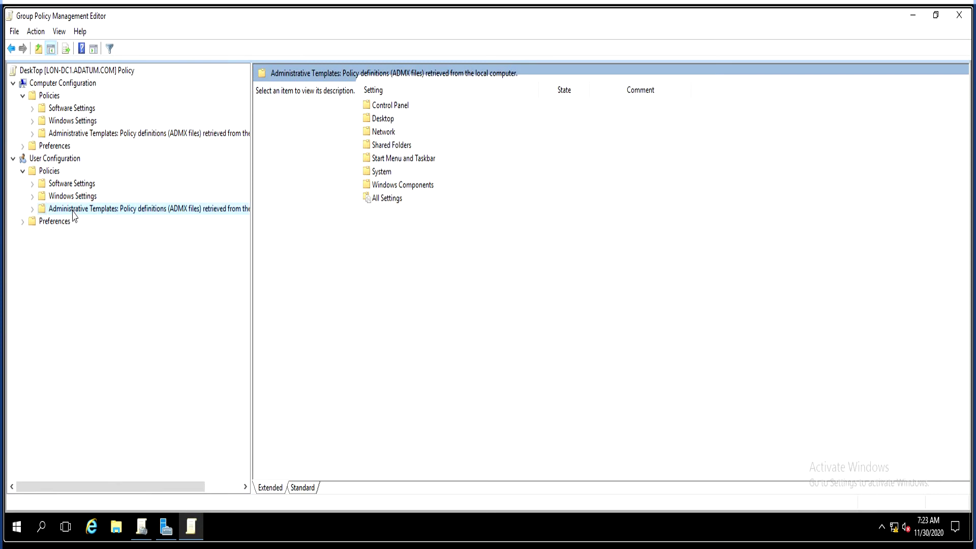
double_click(75, 213)
click(83, 310)
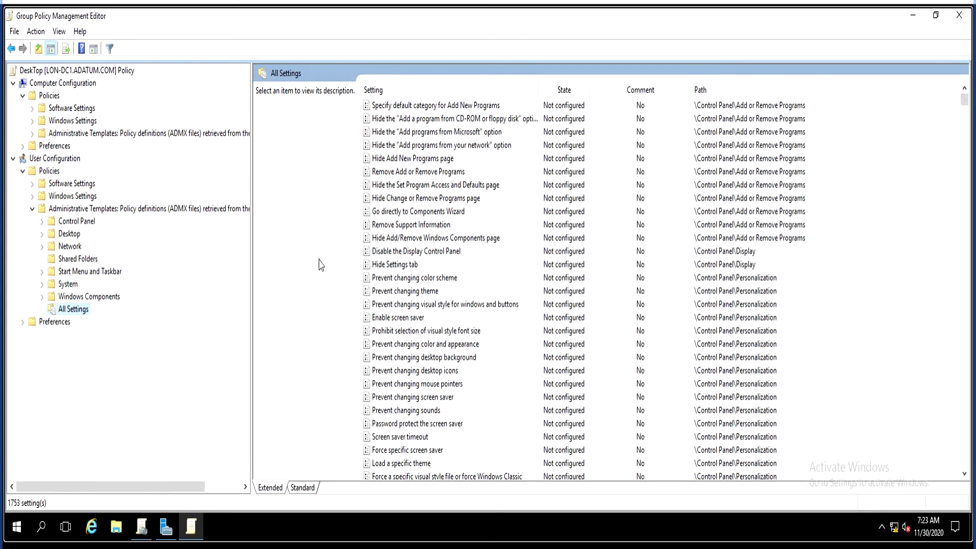
scroll(499, 292, down, 8)
mouse_move(964, 106)
mouse_down()
mouse_move(964, 466)
mouse_move(964, 101)
mouse_up()
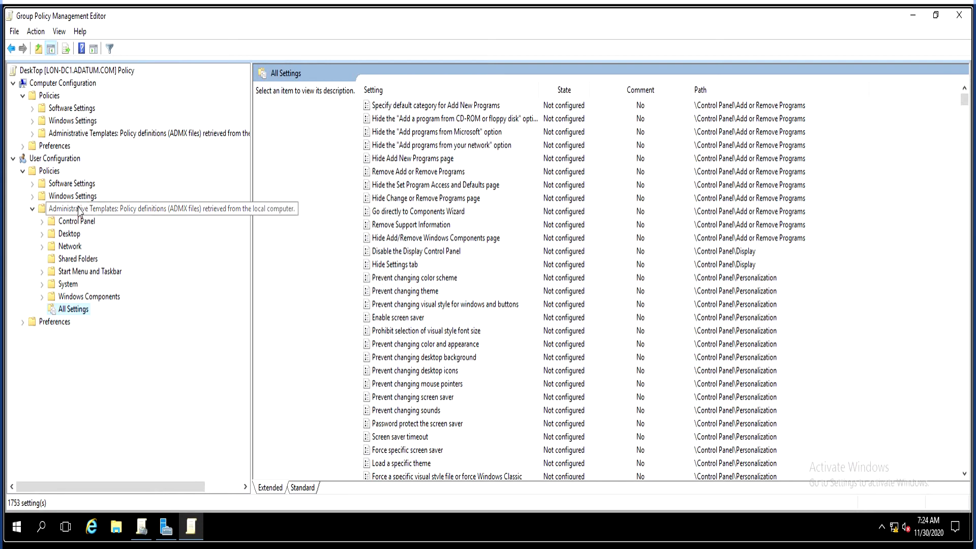
Turn on the Administrative Templates filter, try keyword filtering for "loopback" with Help Text included, and cancel the filter options.
right_click(92, 134)
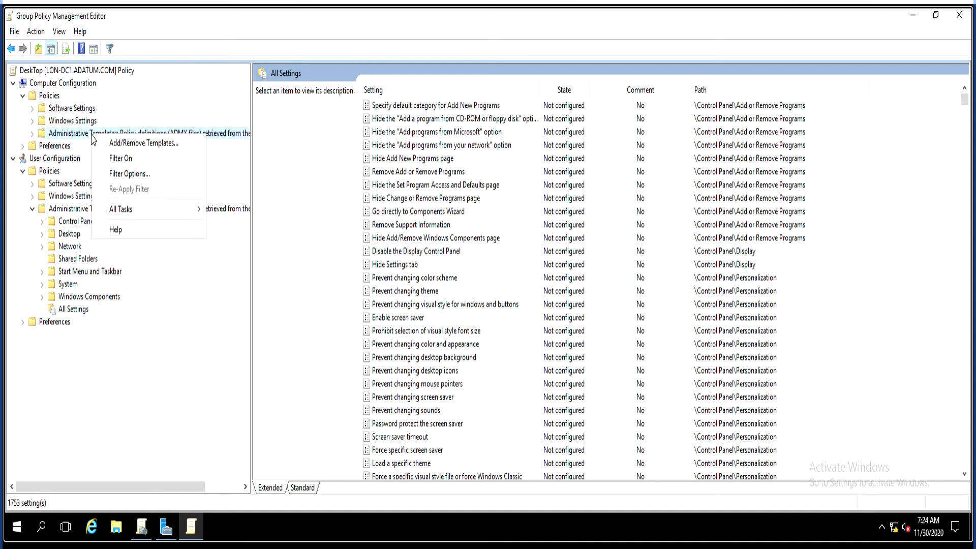
click(125, 159)
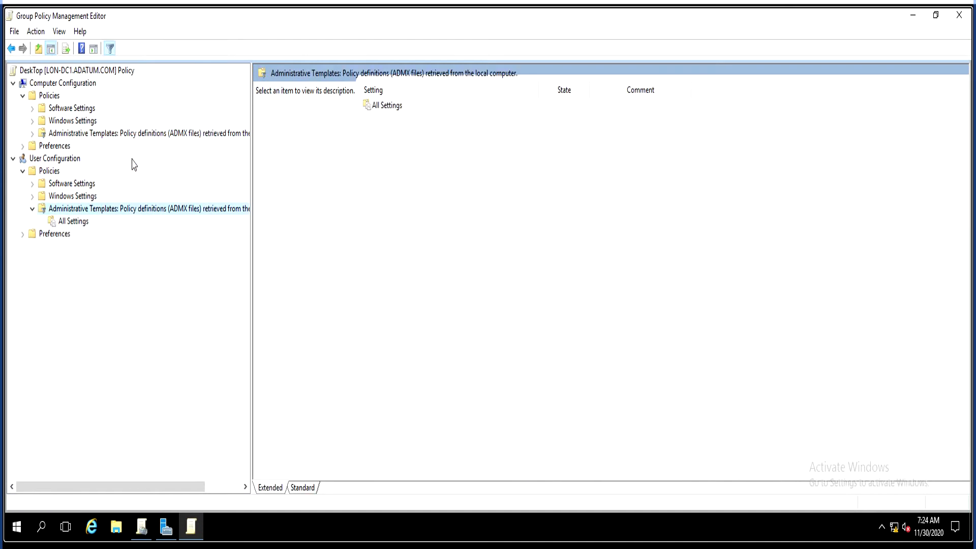
right_click(72, 136)
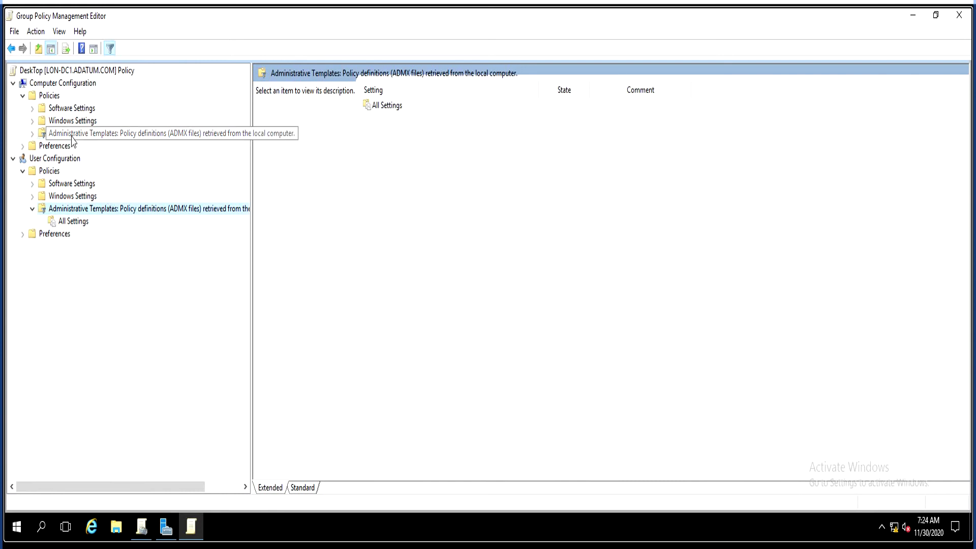
click(117, 176)
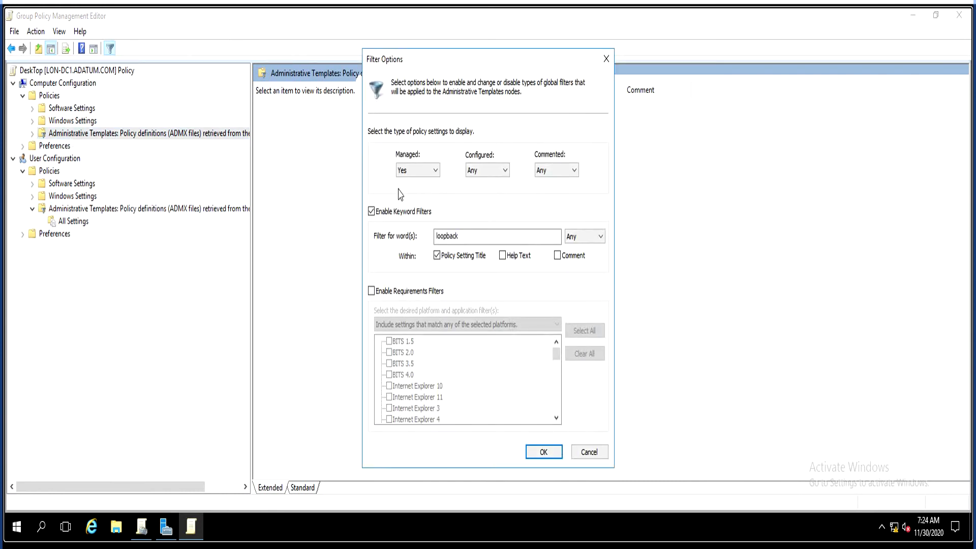
click(467, 236)
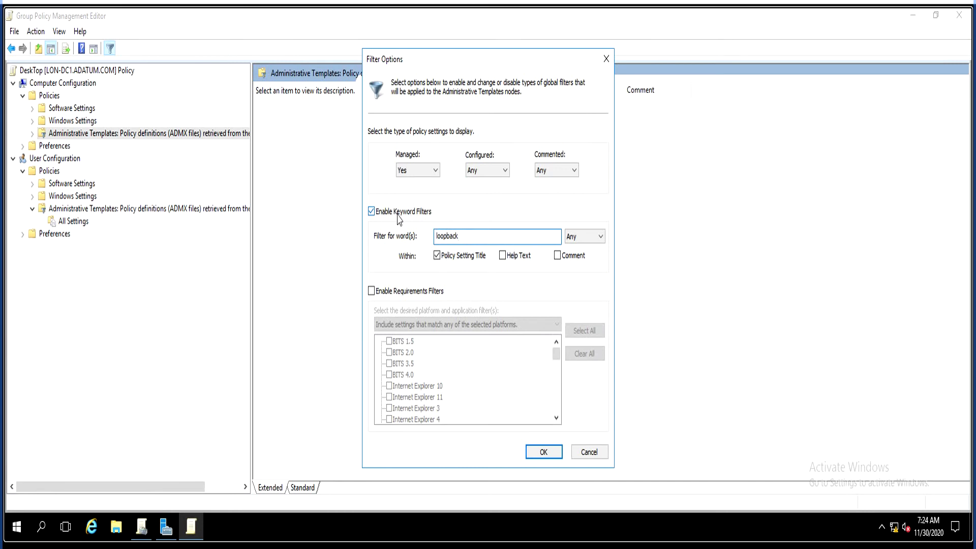
click(392, 211)
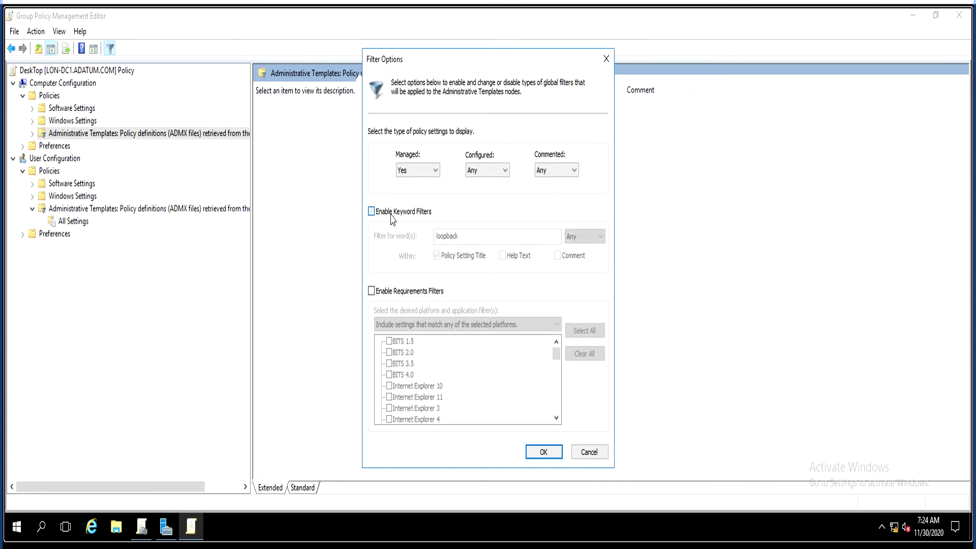
click(392, 211)
double_click(451, 237)
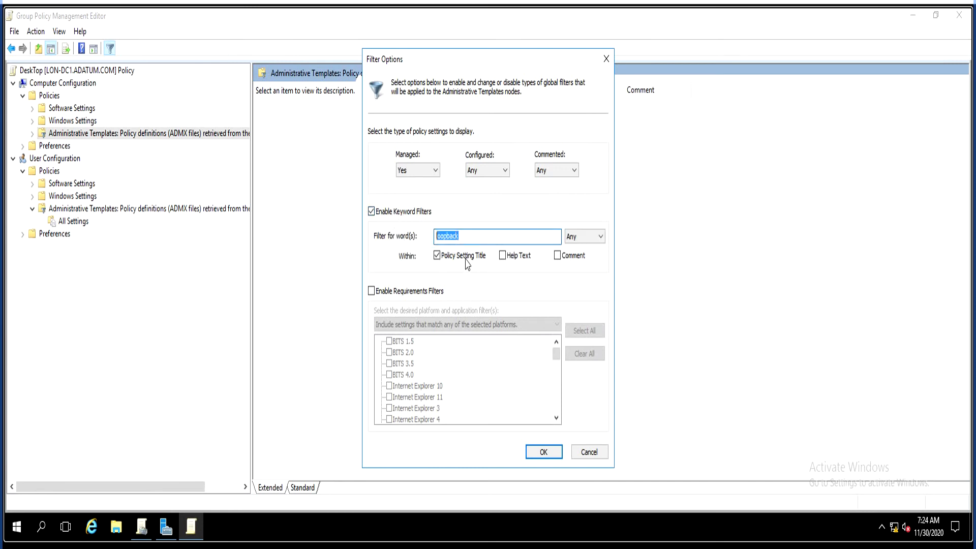
click(516, 257)
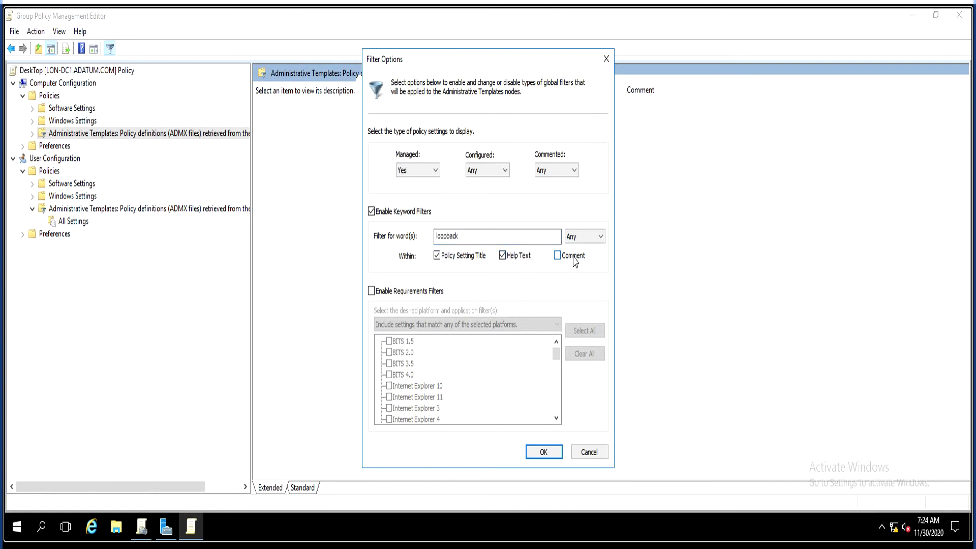
click(594, 452)
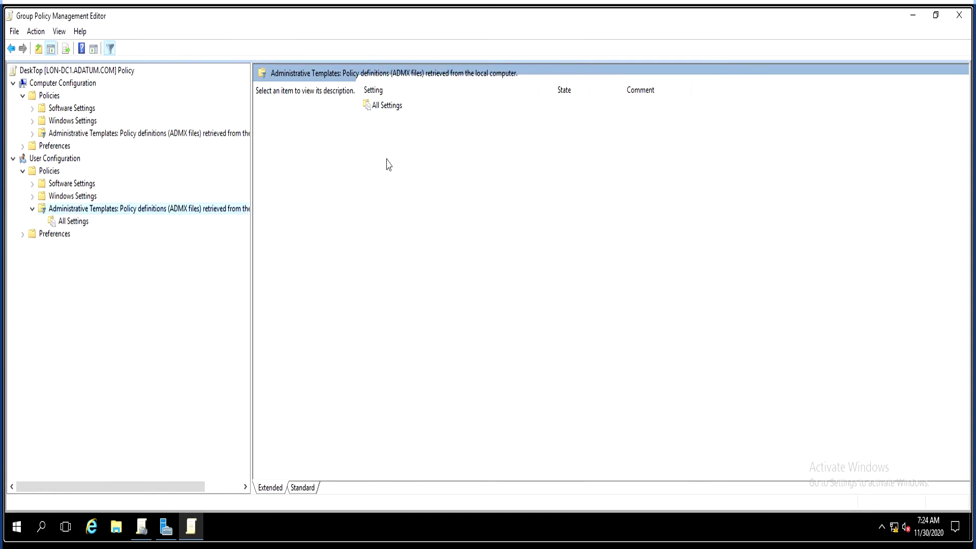
View the filtered All Settings of User Configuration, turn the filter off, and collapse its Administrative Templates.
click(82, 221)
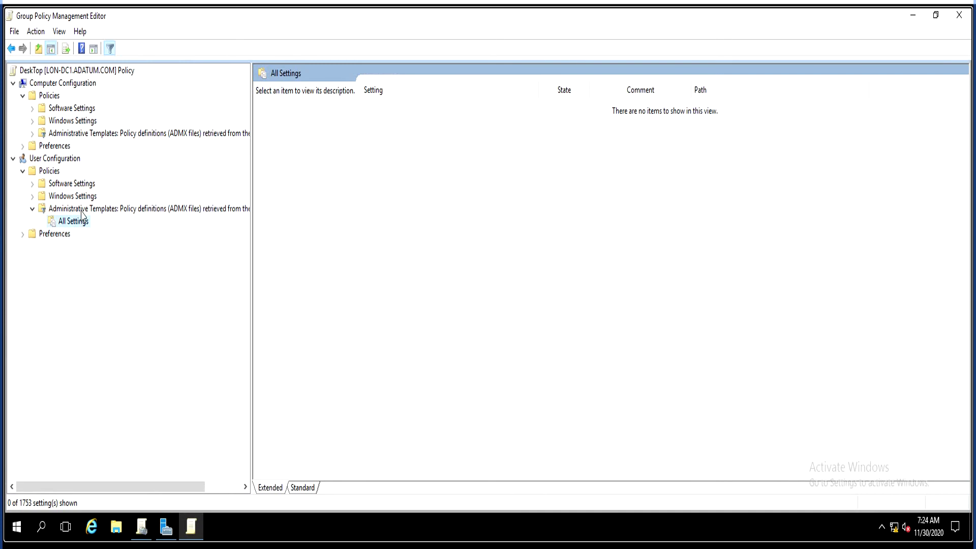
right_click(60, 210)
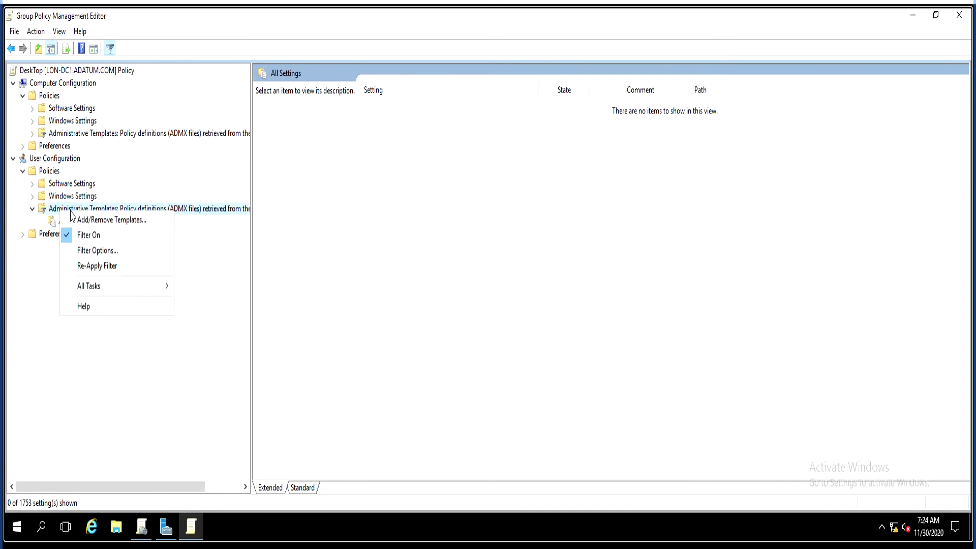
click(108, 237)
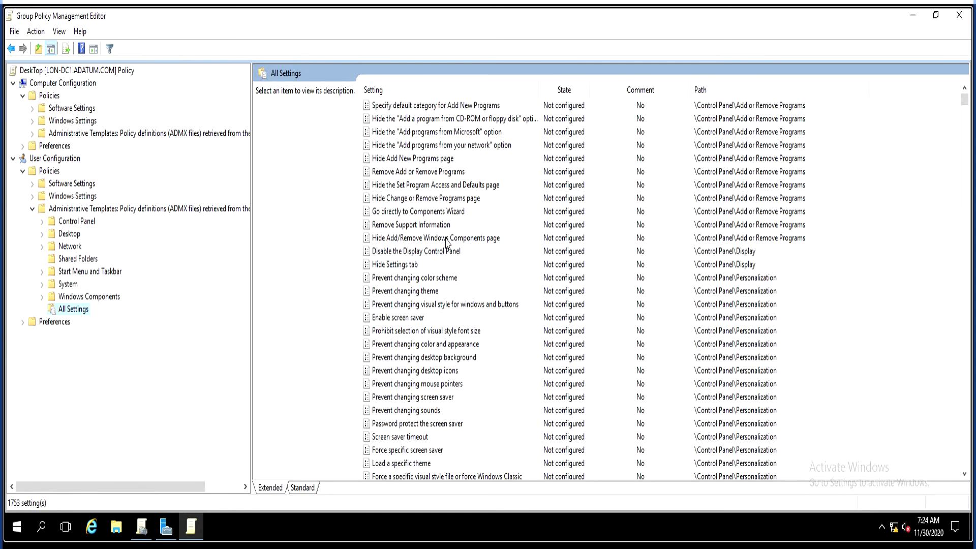
click(32, 209)
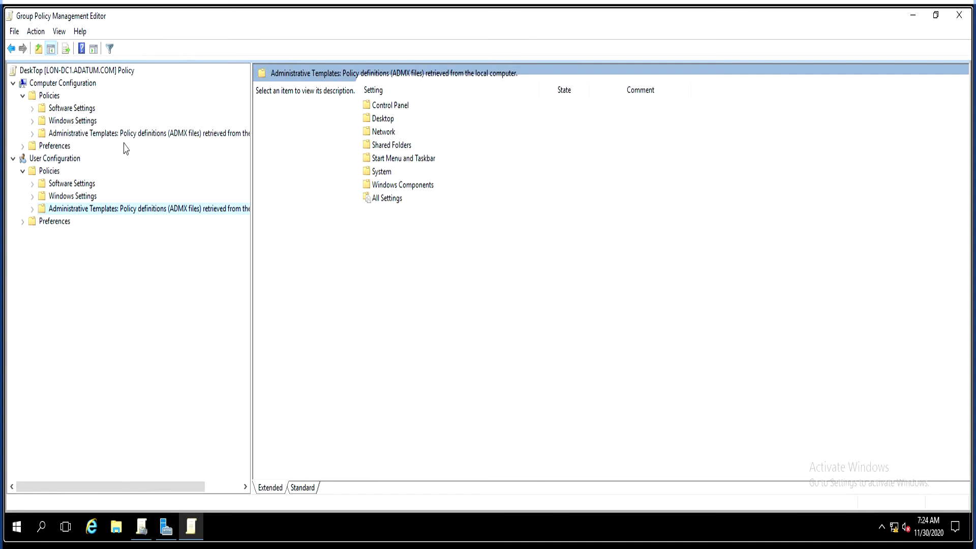
Compare the Software Settings of both configurations and the top-level contents of Computer Configuration and User Configuration.
click(85, 109)
click(76, 185)
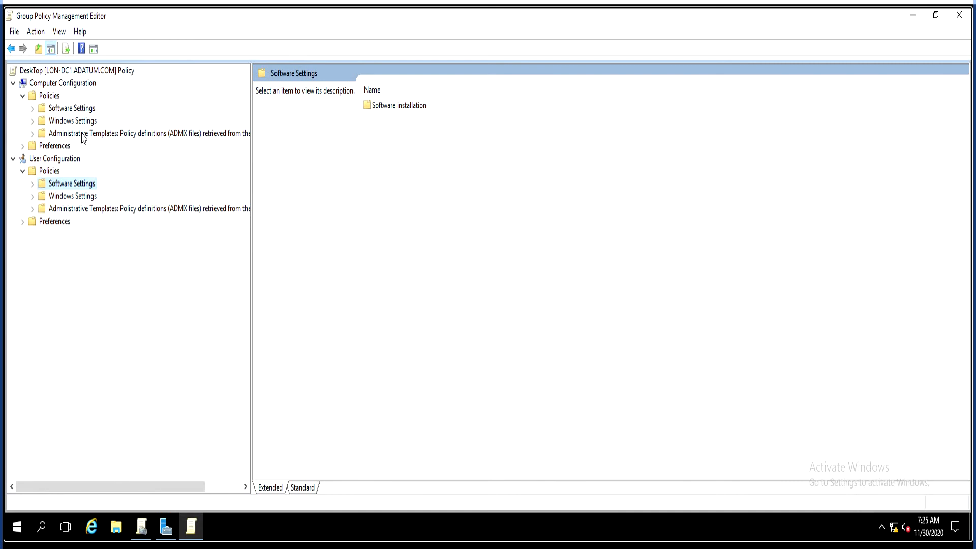
click(73, 84)
click(62, 158)
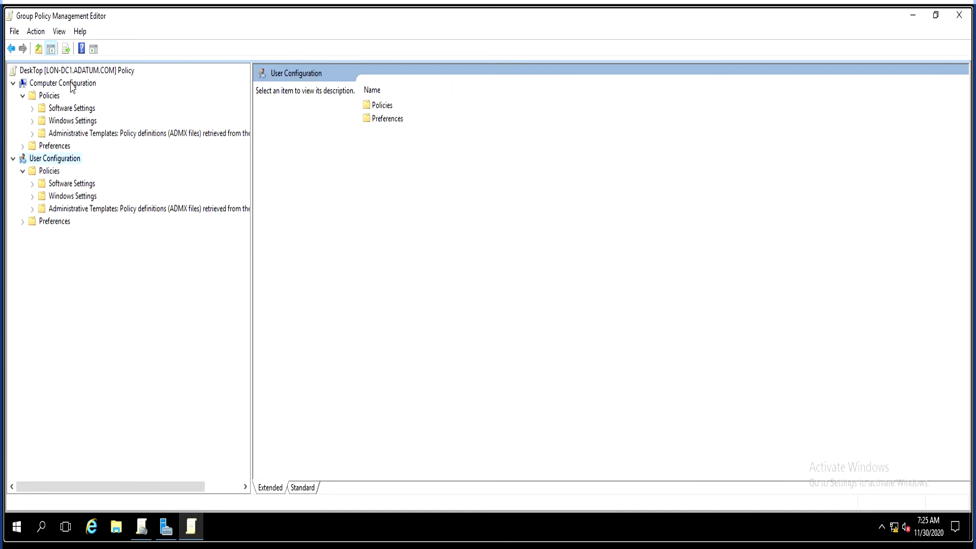
click(72, 84)
click(62, 158)
click(54, 99)
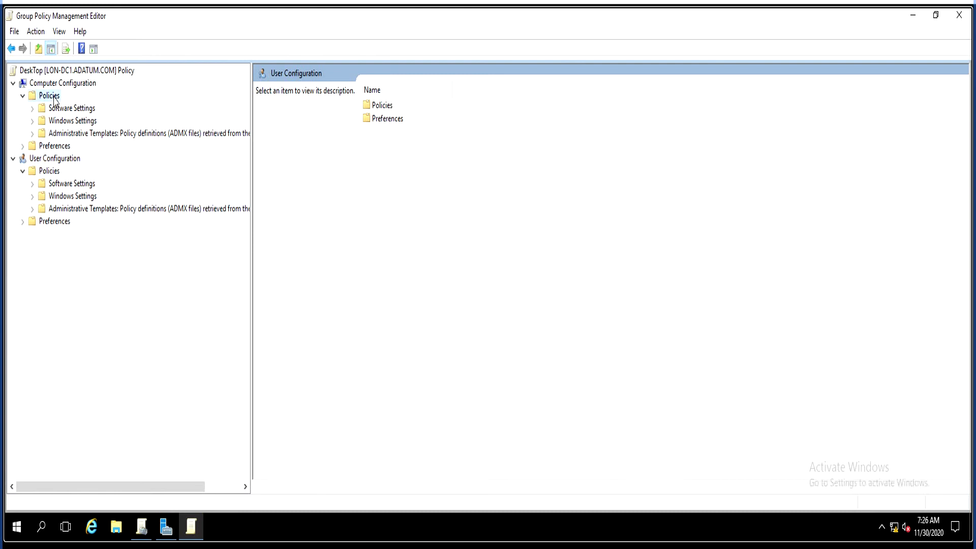
click(72, 87)
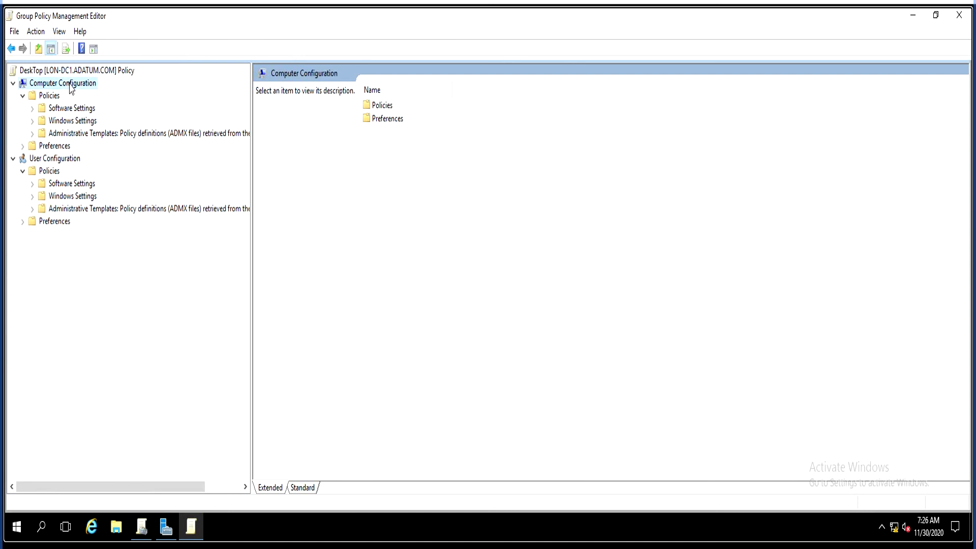
click(60, 160)
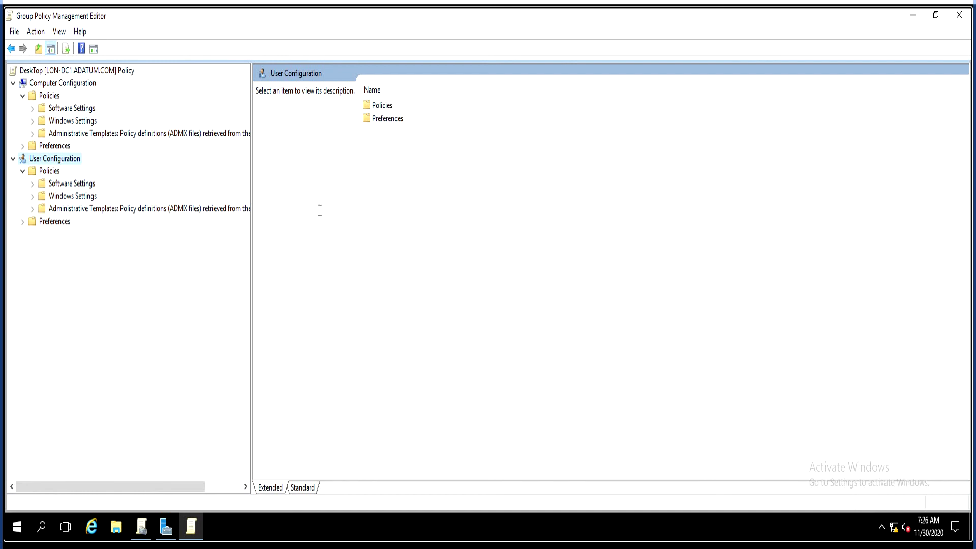
Add the package vc_runtimeAdditional_x64.msi from the test share on LON-DC1 to Computer Configuration's Software installation, using the Assigned deployment method.
click(74, 110)
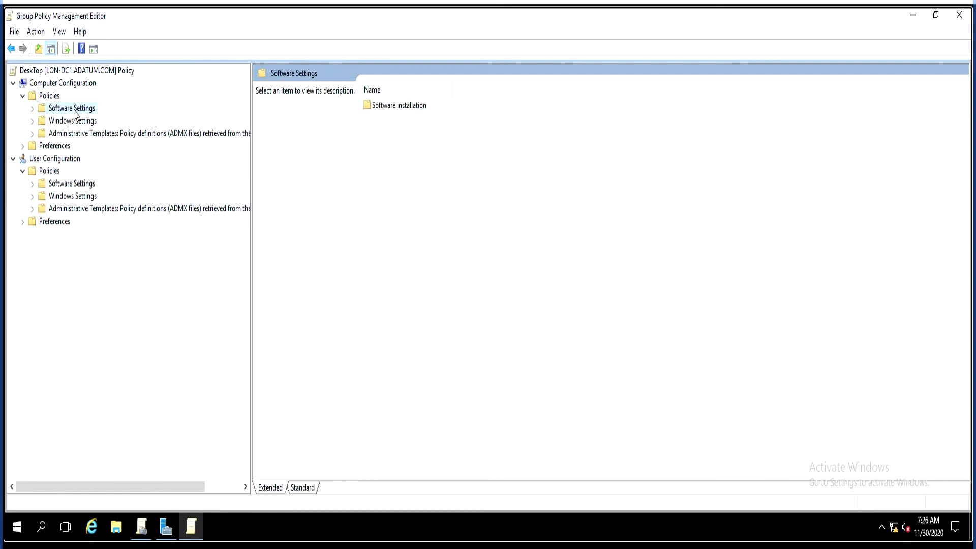
double_click(74, 110)
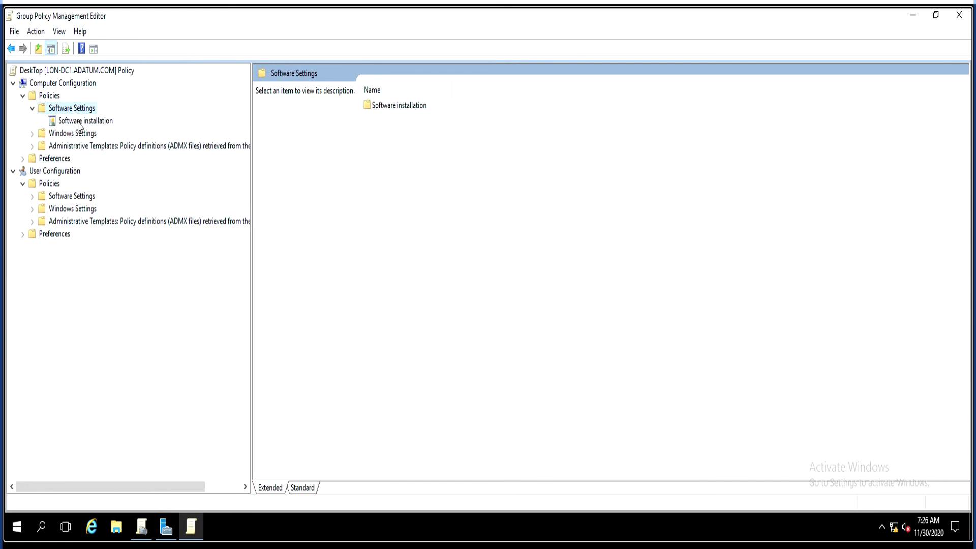
click(78, 122)
right_click(374, 147)
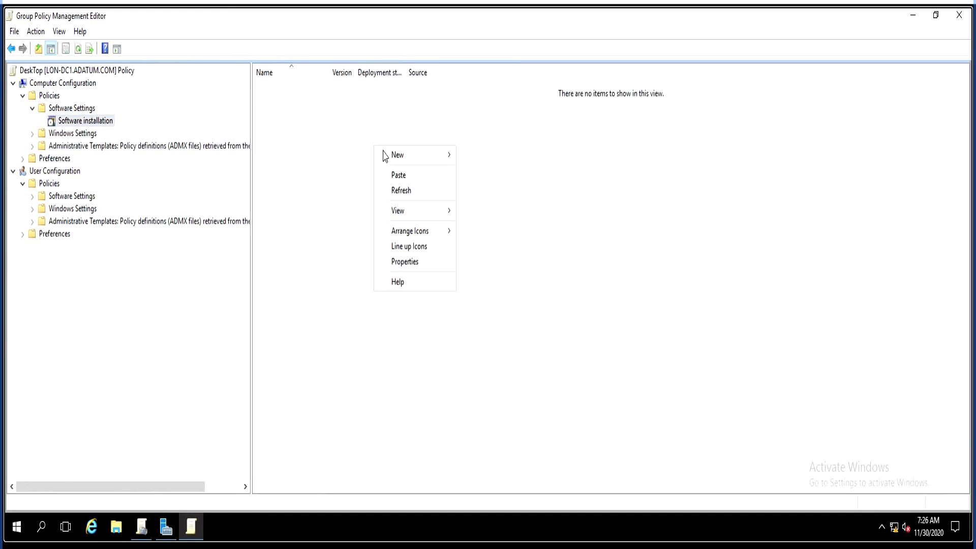
mouse_move(400, 155)
click(493, 159)
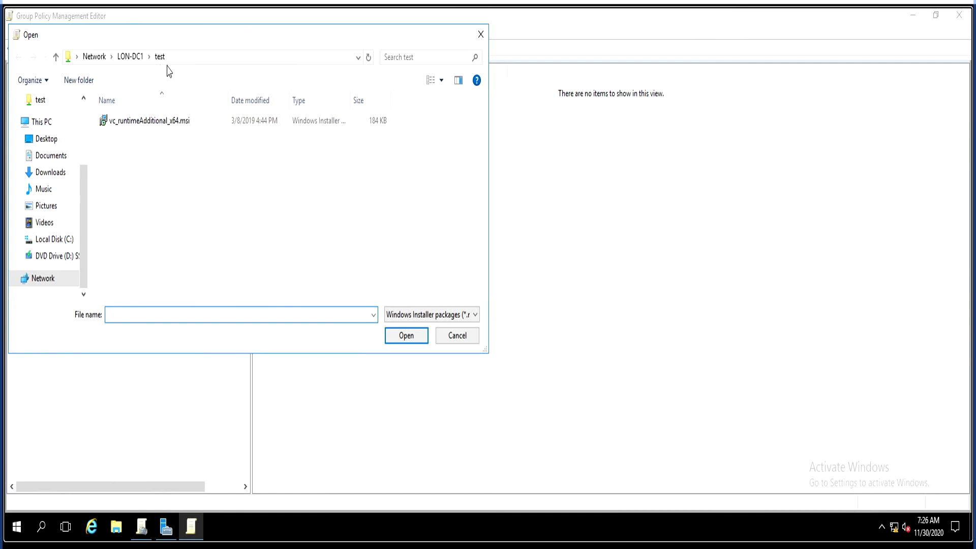
click(146, 122)
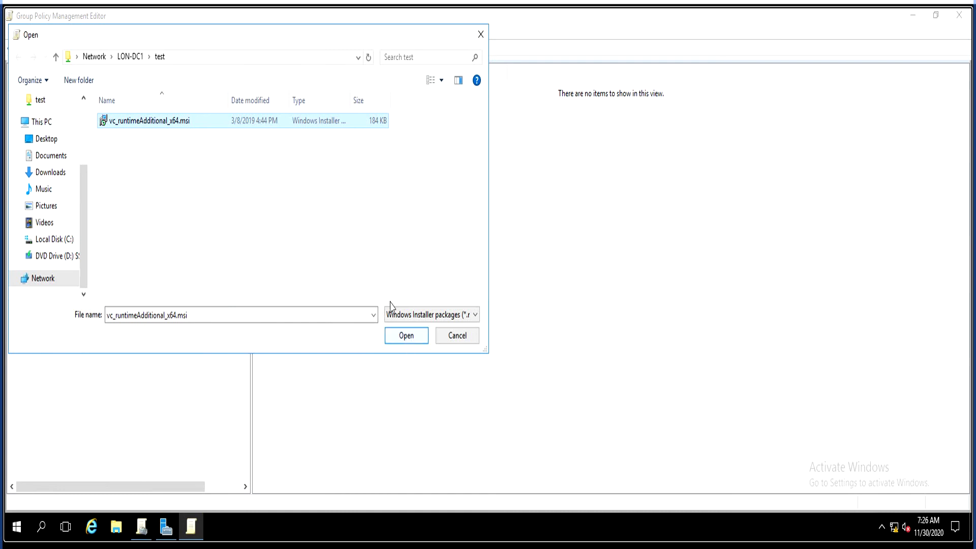
drag(288, 38, 463, 58)
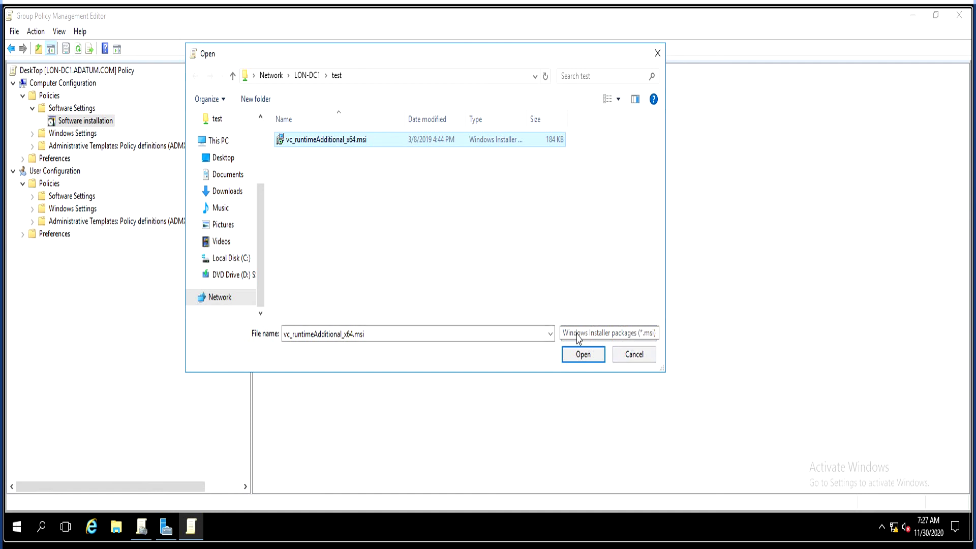
click(583, 354)
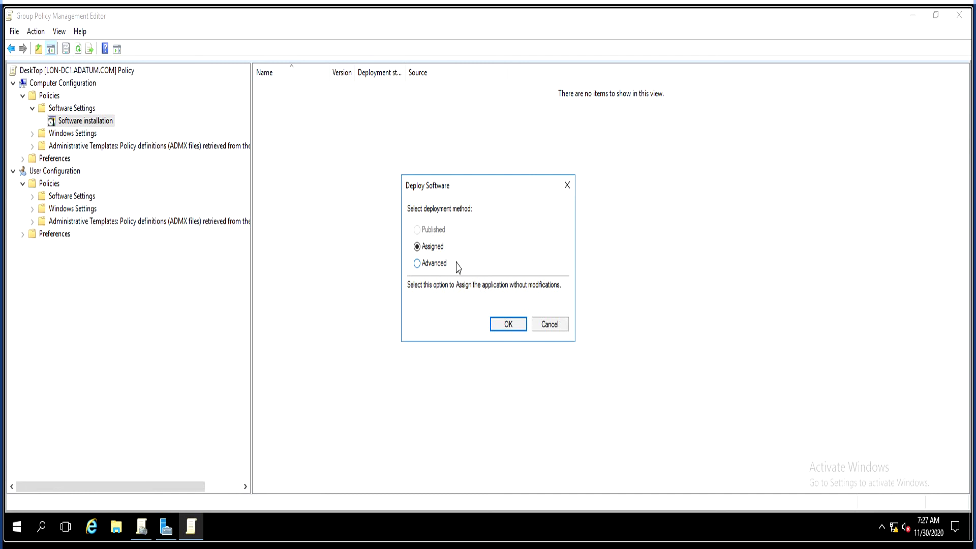
click(515, 328)
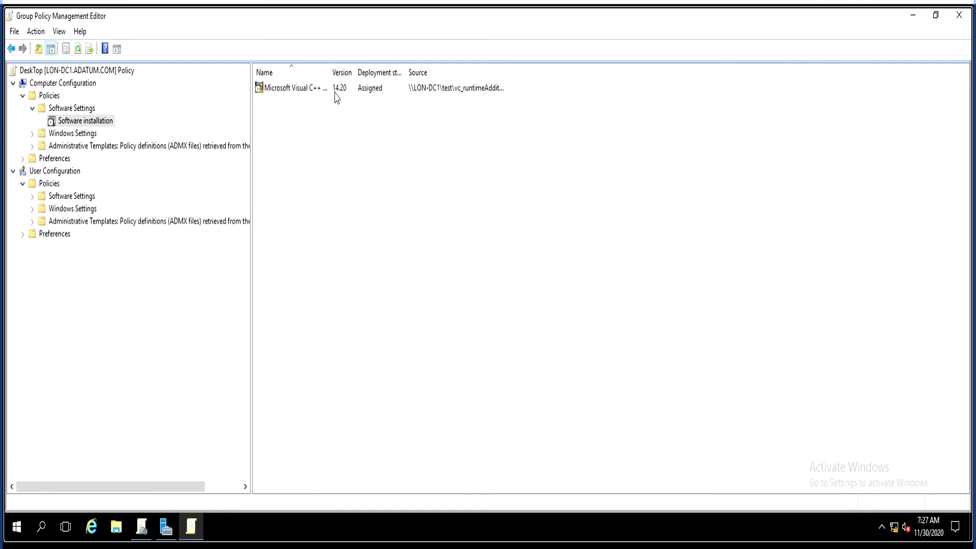
Add the package vc_runtimeAdditional_x64.msi to User Configuration's Software installation, using the Published deployment method.
click(62, 172)
double_click(79, 198)
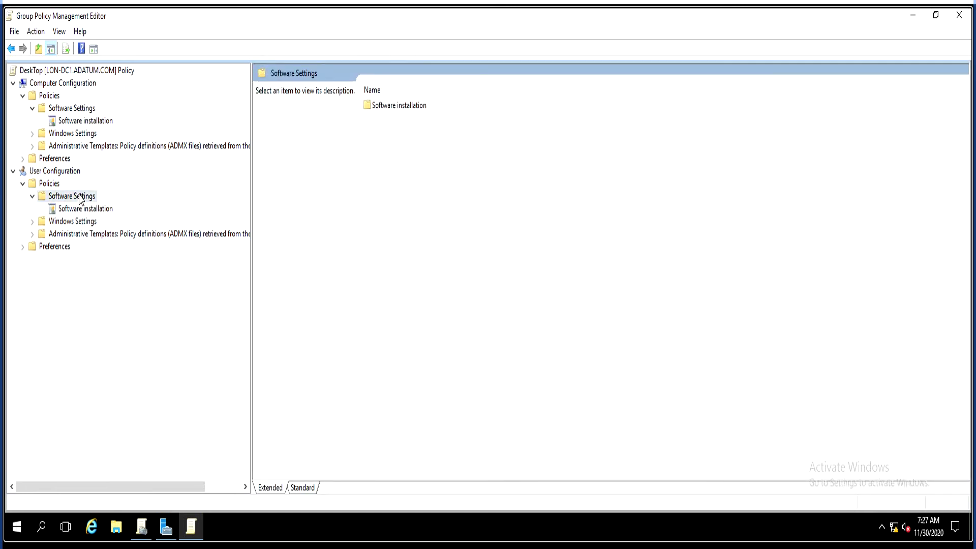
click(82, 211)
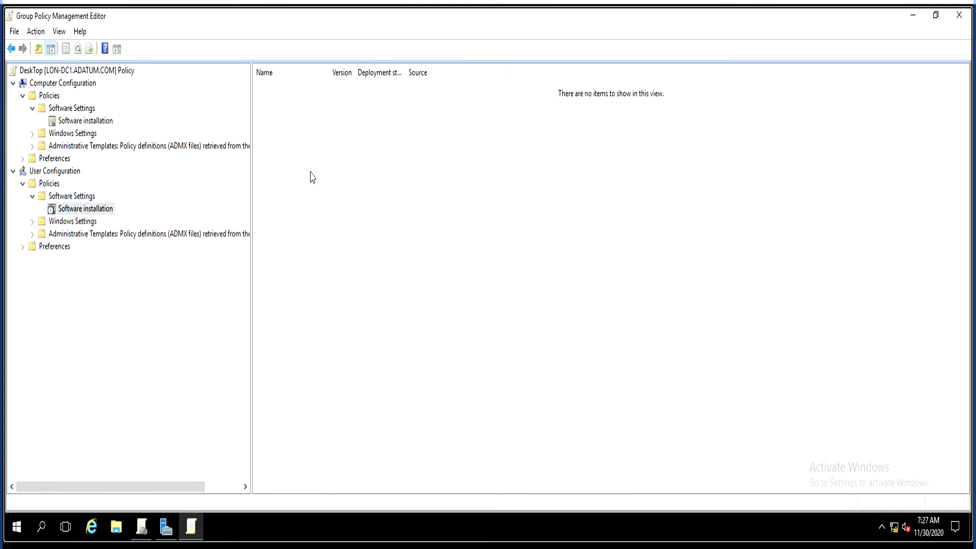
right_click(354, 176)
mouse_move(398, 188)
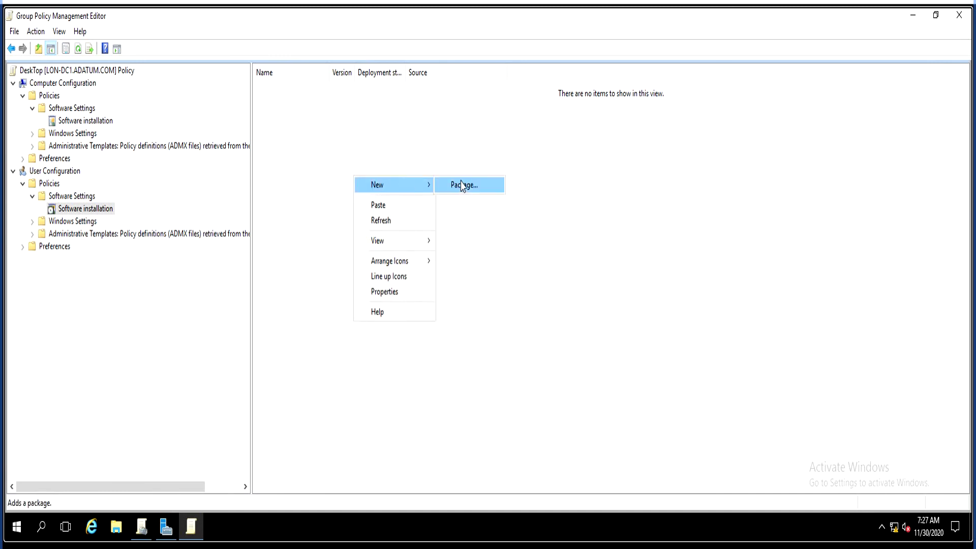
click(462, 187)
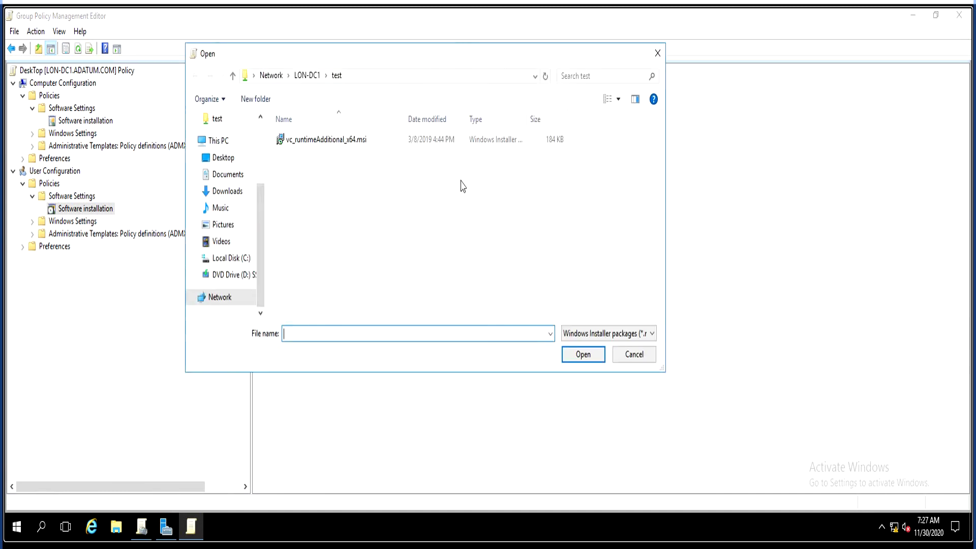
double_click(364, 143)
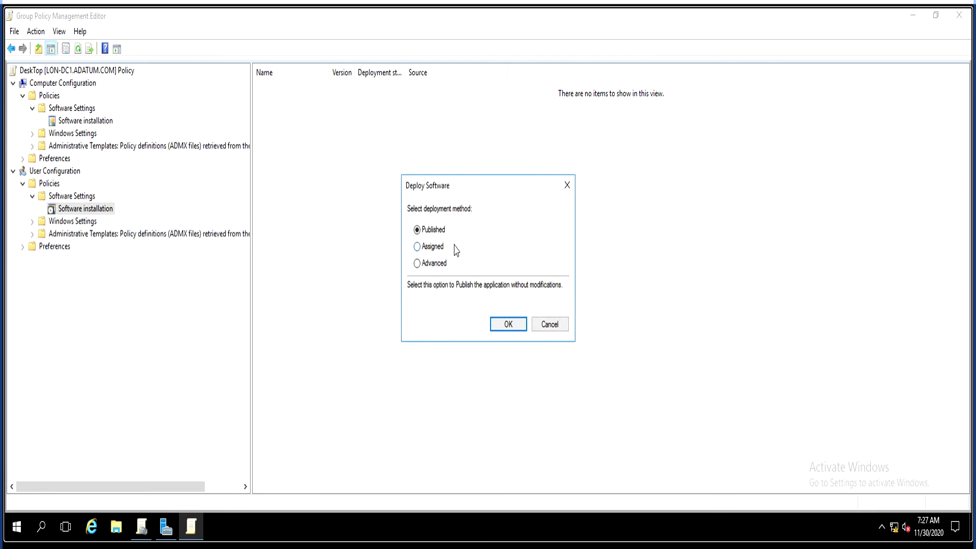
drag(438, 189, 395, 153)
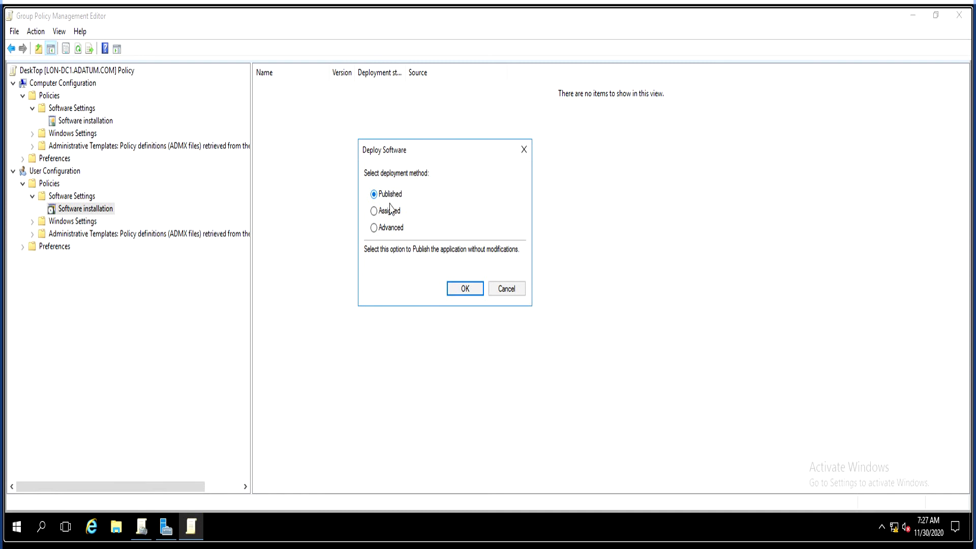
click(470, 289)
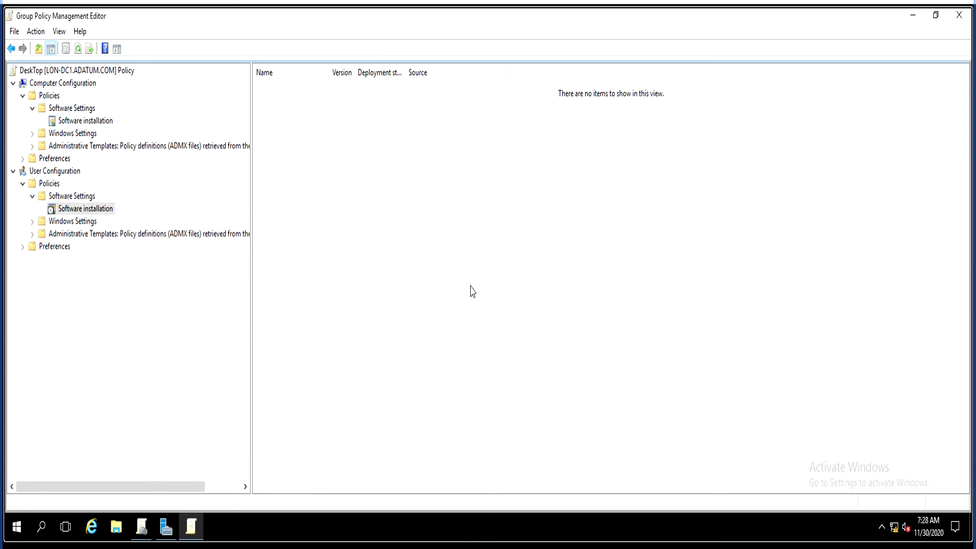